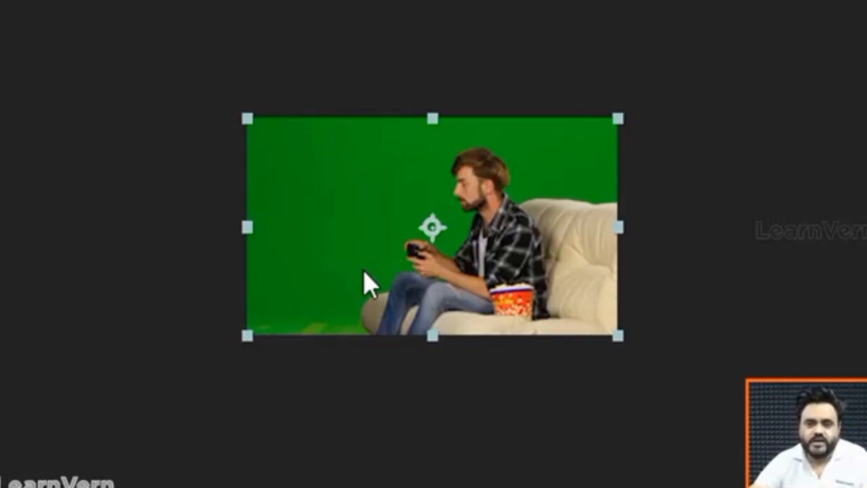
- Show the Effects & Presets collection and expand its Keying category
scroll(466, 256, "up", 2)
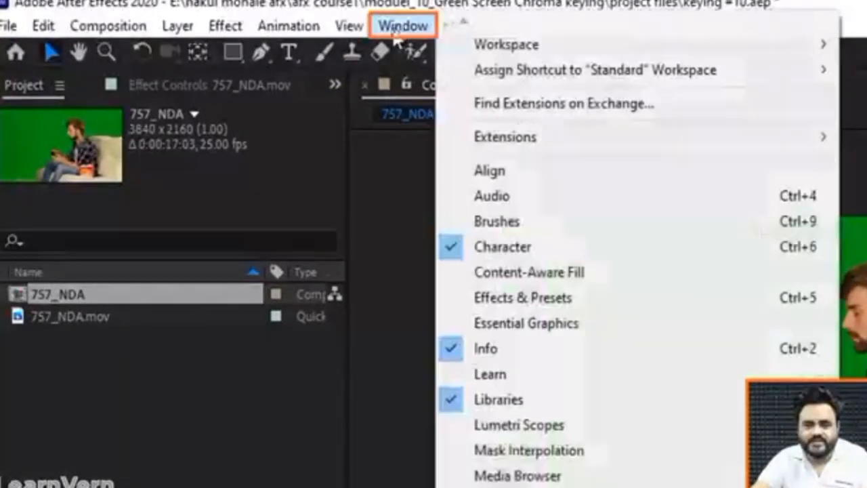
left_click(403, 26)
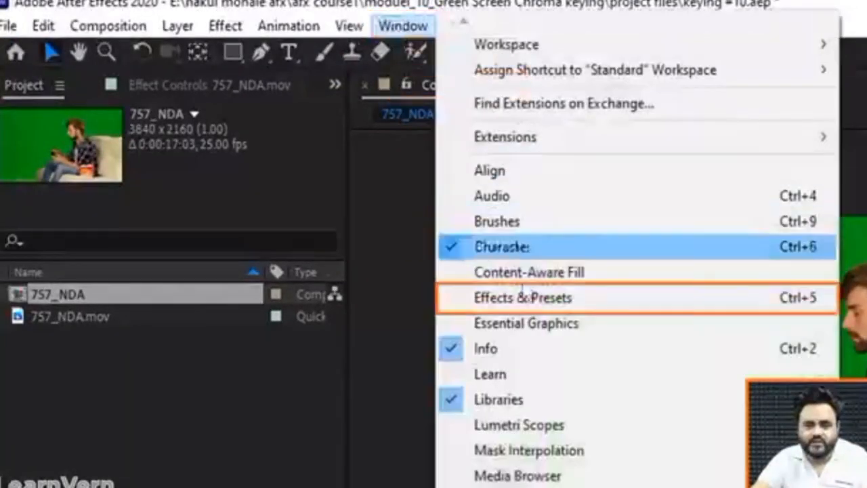
left_click(525, 299)
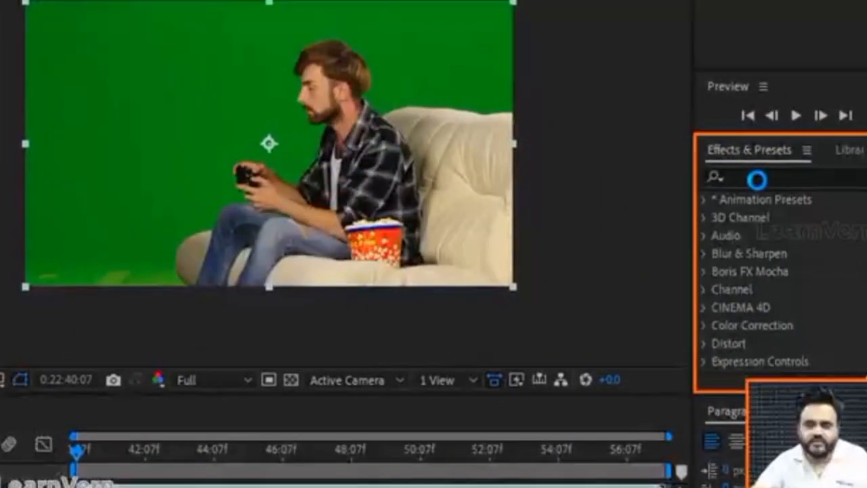
scroll(788, 265, "down", 3)
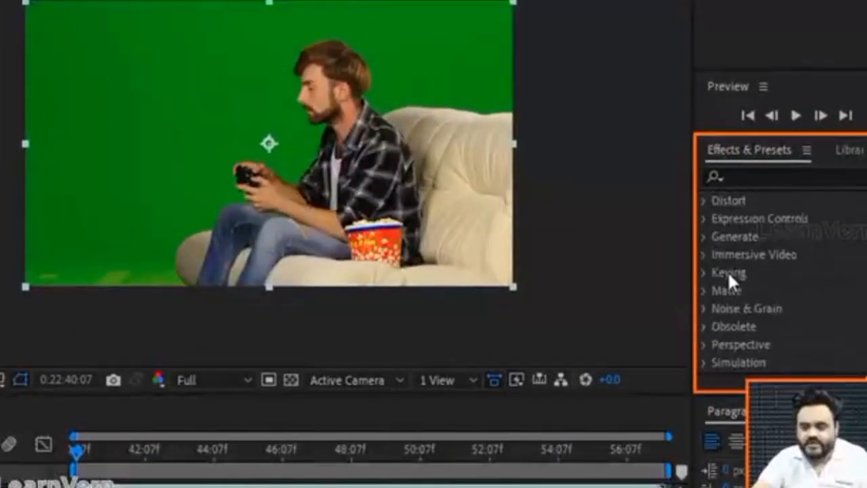
left_click(706, 274)
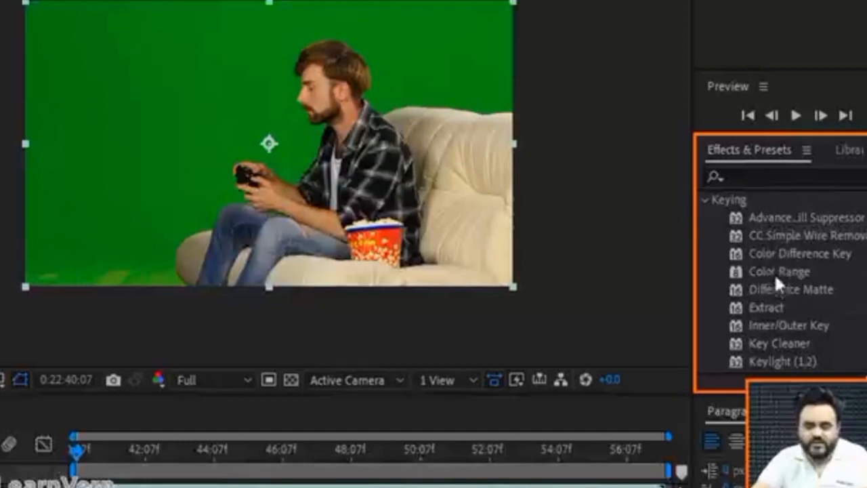
- Apply the Keylight (1.2) effect to the green-screen footage 757_NDA.mov
scroll(774, 273, "down", 3)
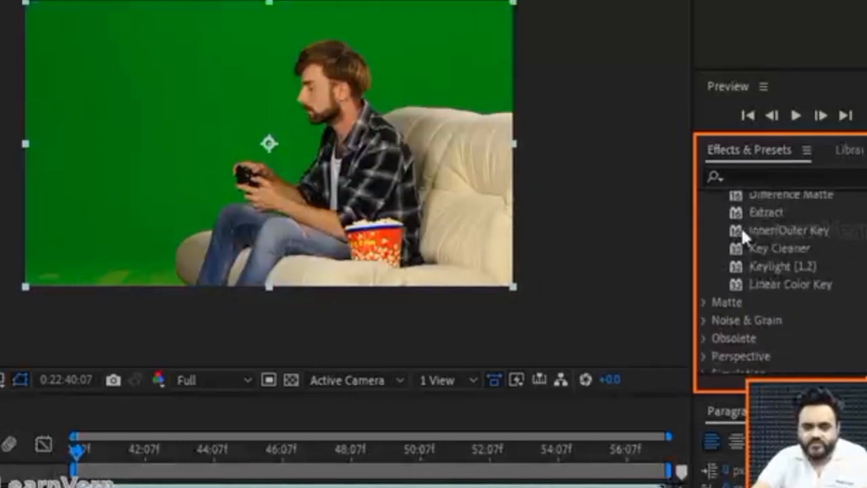
left_click(771, 267)
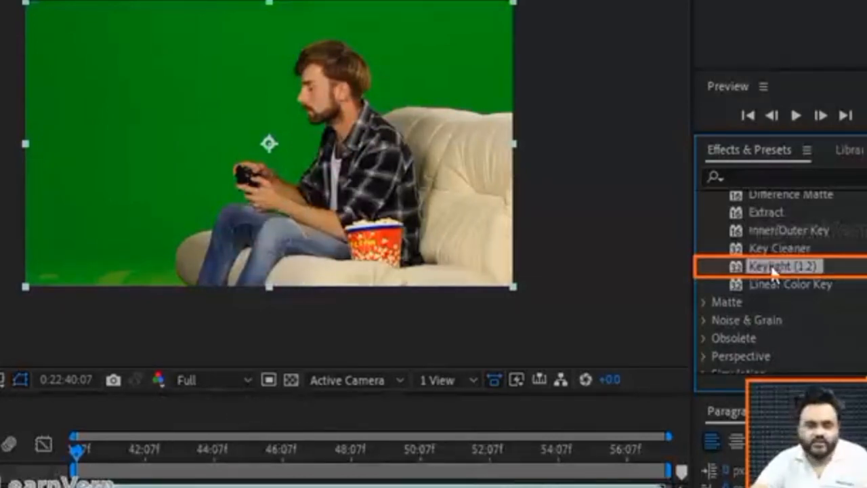
left_click_drag(775, 268, 229, 134)
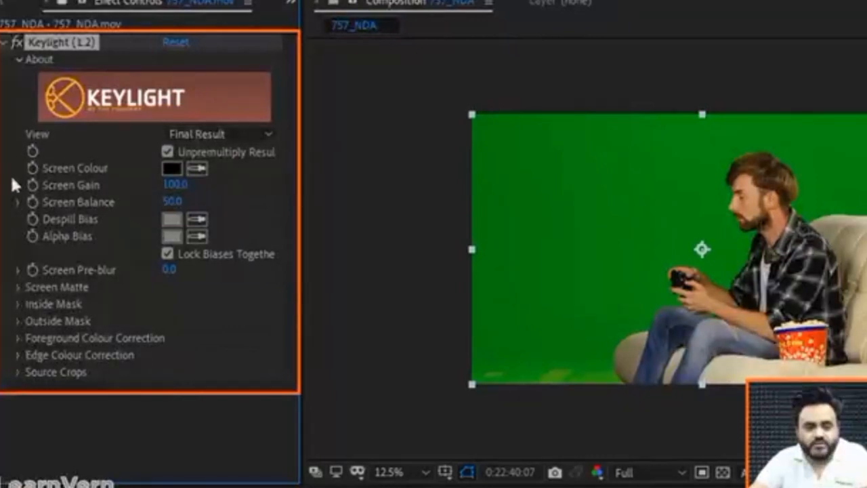
- Preview the footage in Keylight's Source, Final Result, Intermediate Result and Screen Matte views
left_click(224, 134)
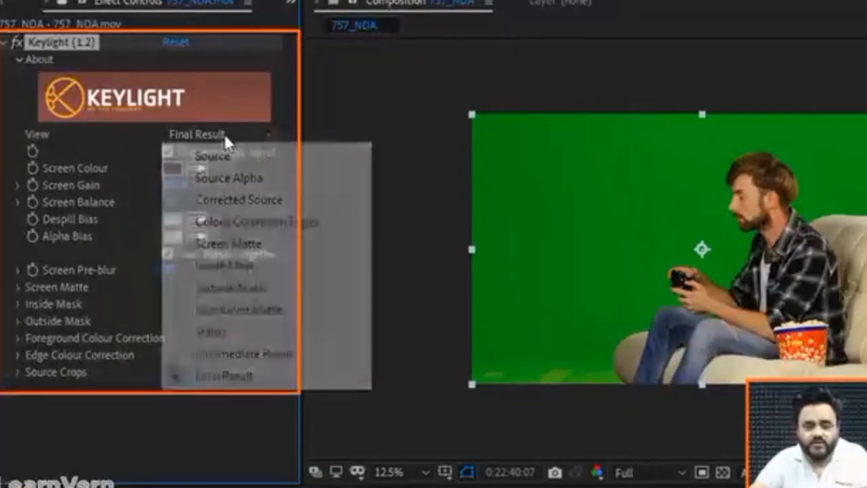
left_click(212, 156)
left_click(223, 134)
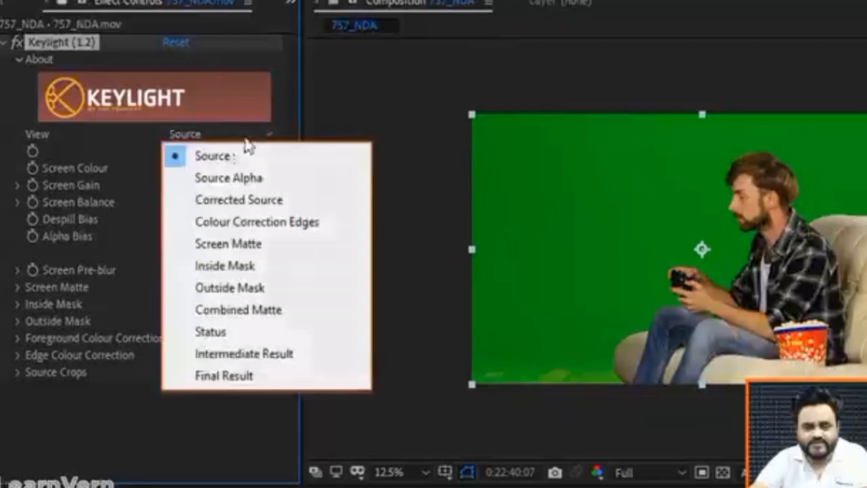
left_click(244, 374)
left_click(238, 136)
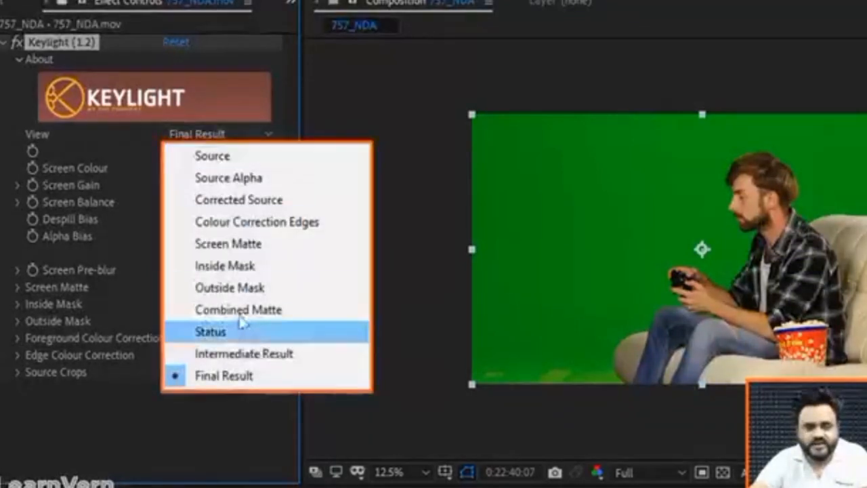
left_click(244, 359)
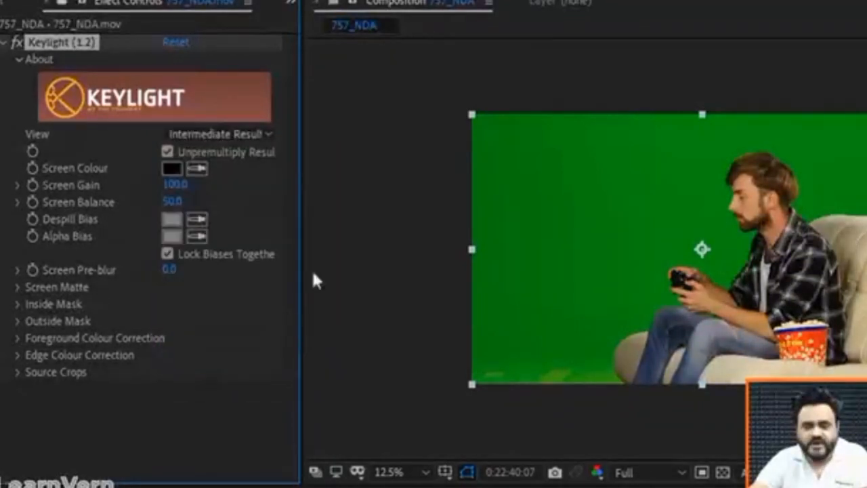
left_click(248, 134)
left_click(223, 159)
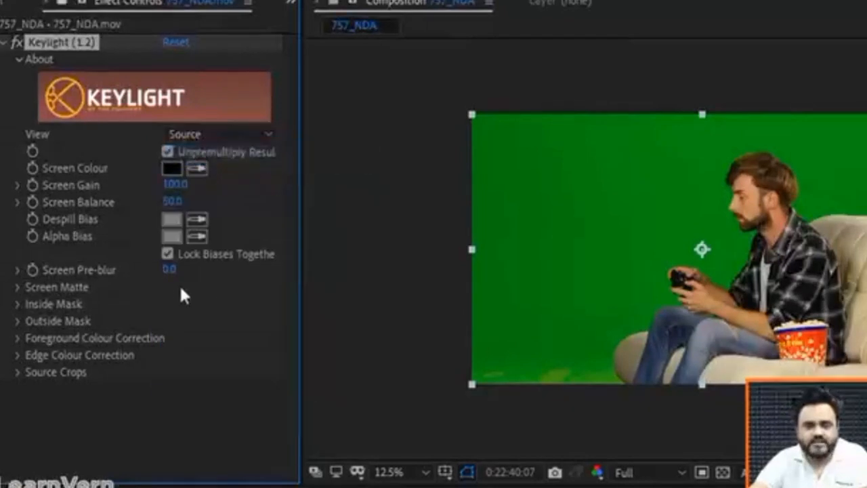
key("period")
left_click(242, 135)
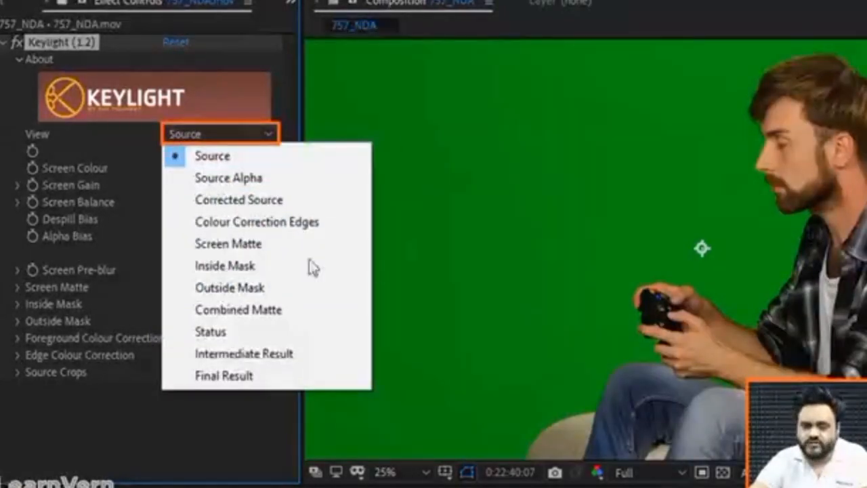
left_click(249, 244)
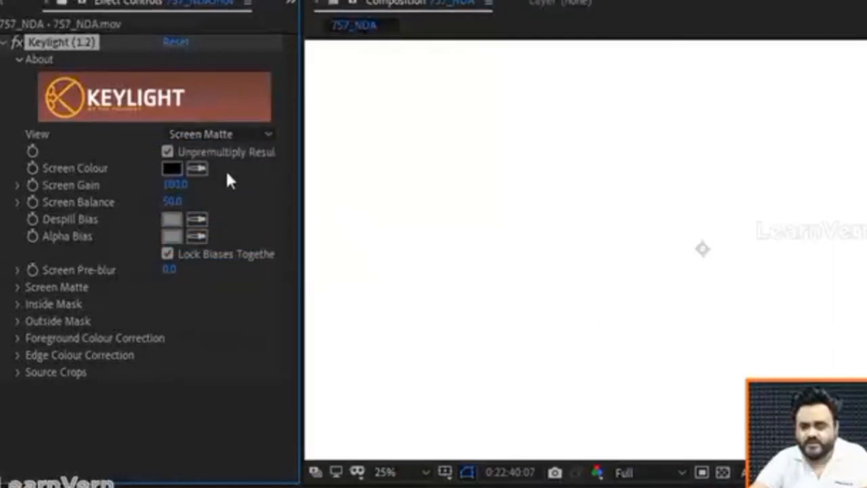
- Set Keylight's view to Intermediate Result and sample the green background as the Screen Colour
left_click(260, 135)
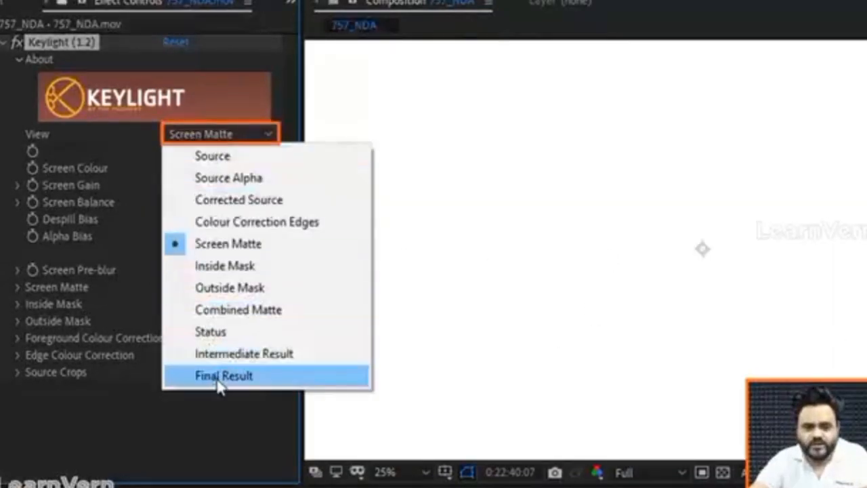
left_click(217, 353)
scroll(695, 245, "down", 4)
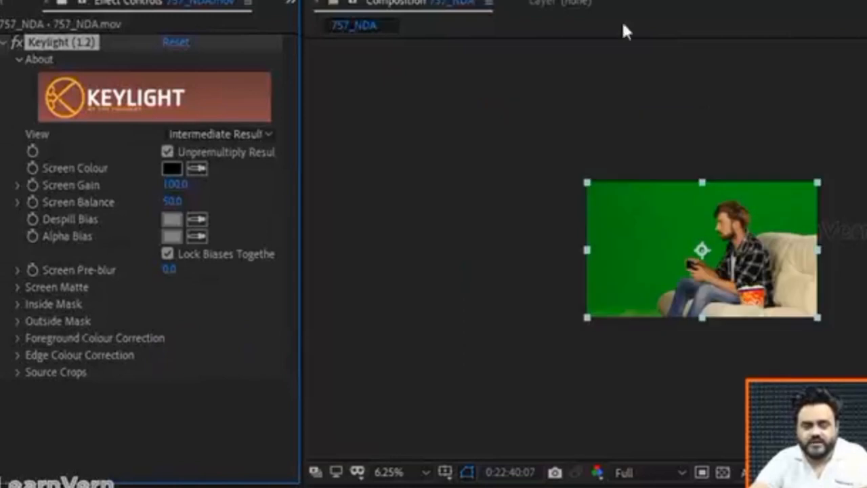
left_click(197, 170)
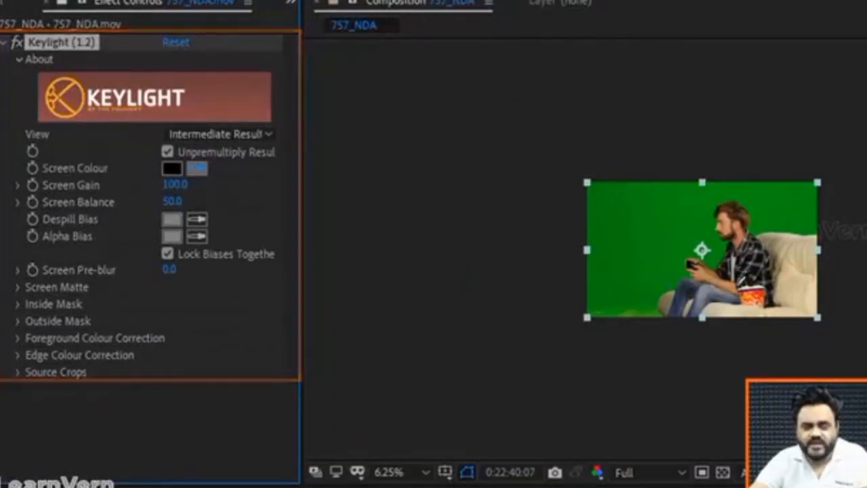
left_click(366, 158)
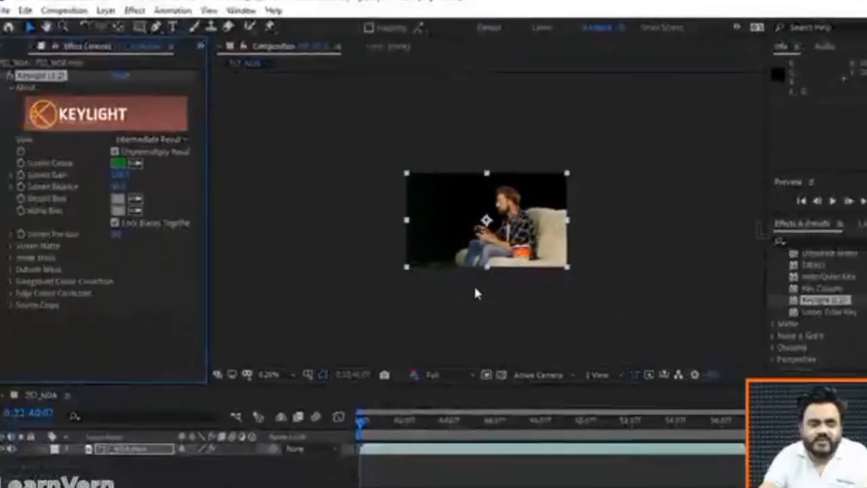
- Examine the keyed edges around the man and switch Keylight's view to Screen Matte
scroll(487, 299, "up", 2)
scroll(539, 202, "down", 1)
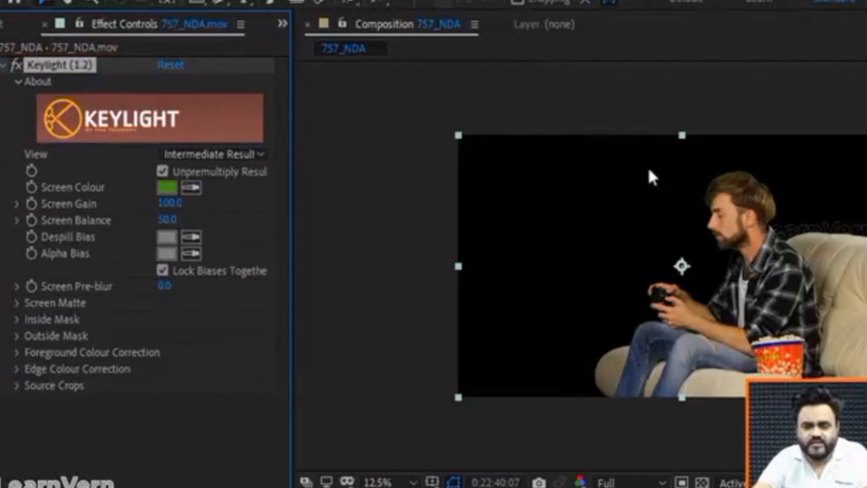
scroll(625, 319, "up", 1)
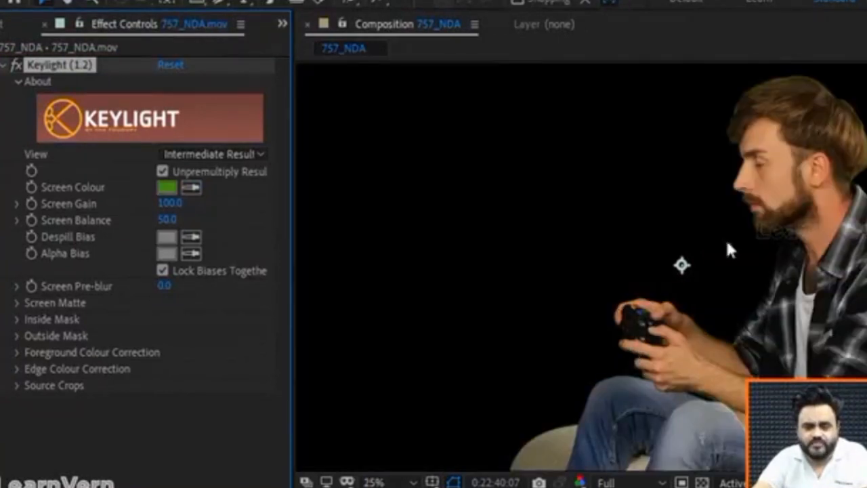
scroll(707, 216, "down", 1)
left_click(259, 154)
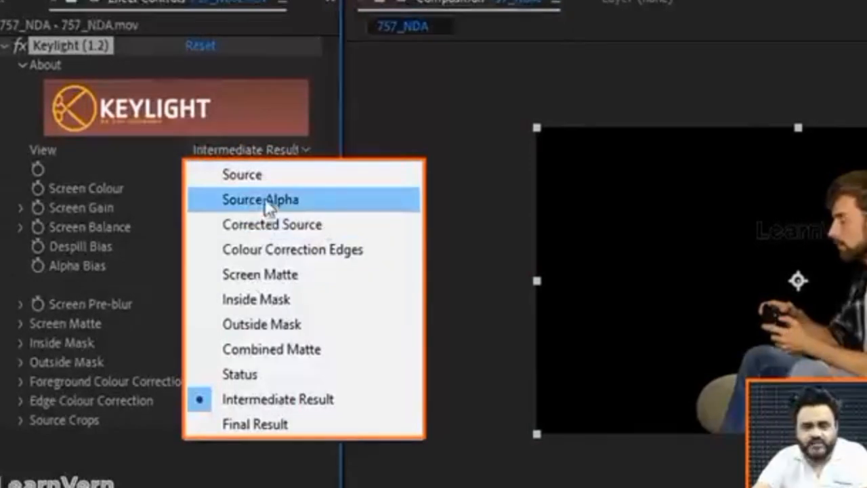
left_click(260, 274)
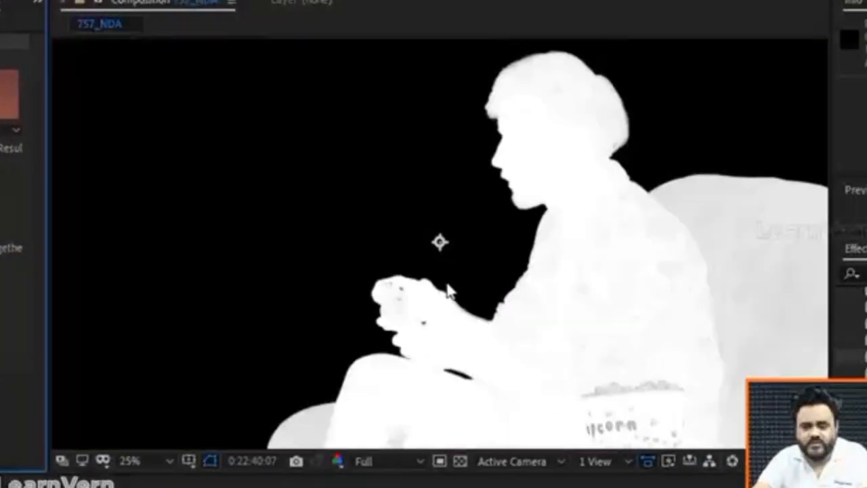
key("comma")
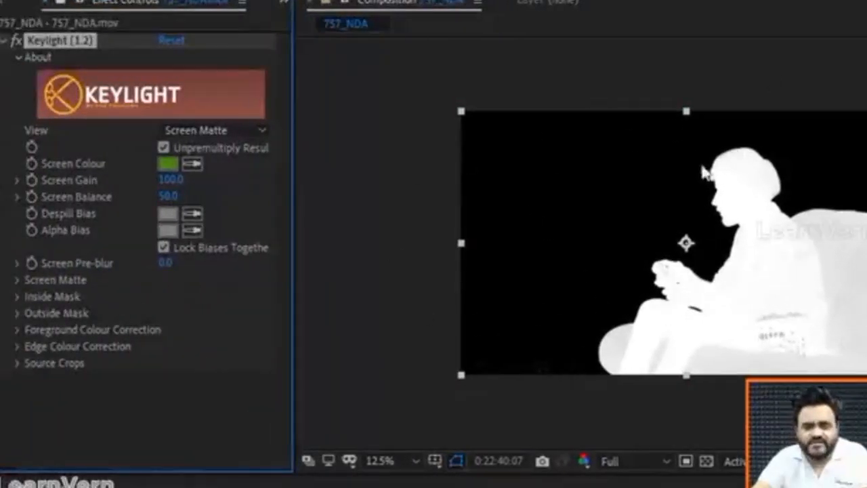
- Expand Keylight's Screen Matte settings and raise Clip Black to 24
left_click(15, 281)
scroll(679, 318, "up", 4)
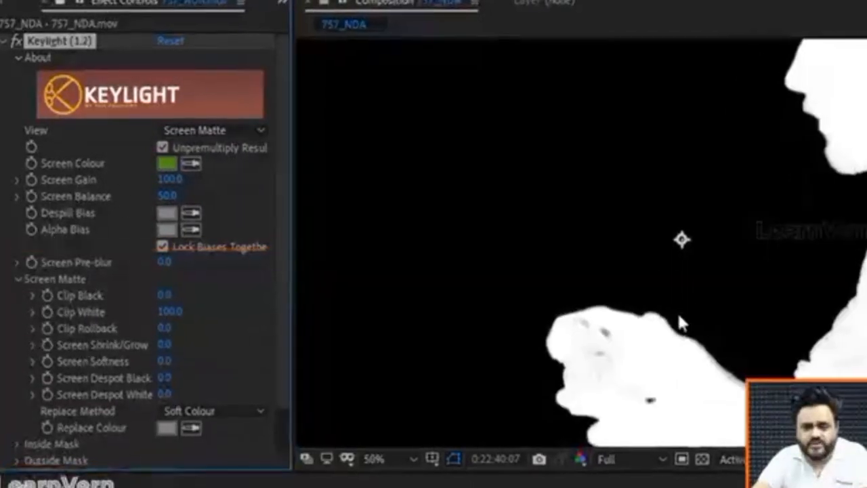
scroll(678, 317, "up", 2)
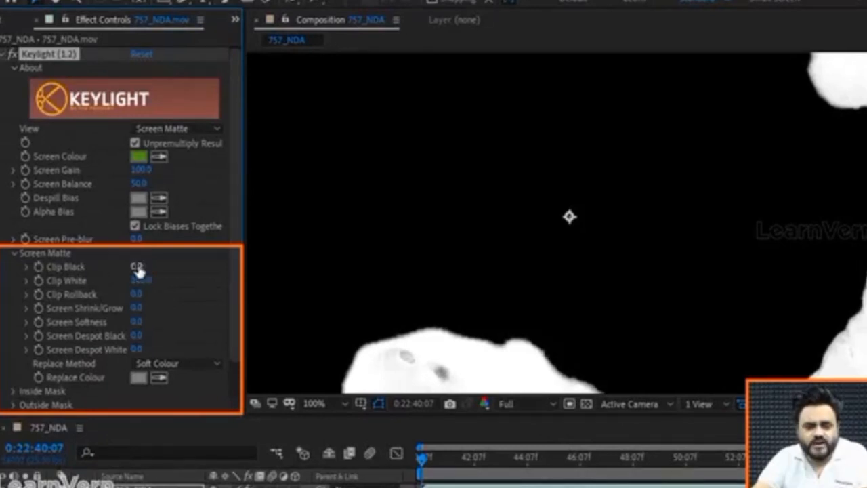
left_click_drag(138, 271, 185, 268)
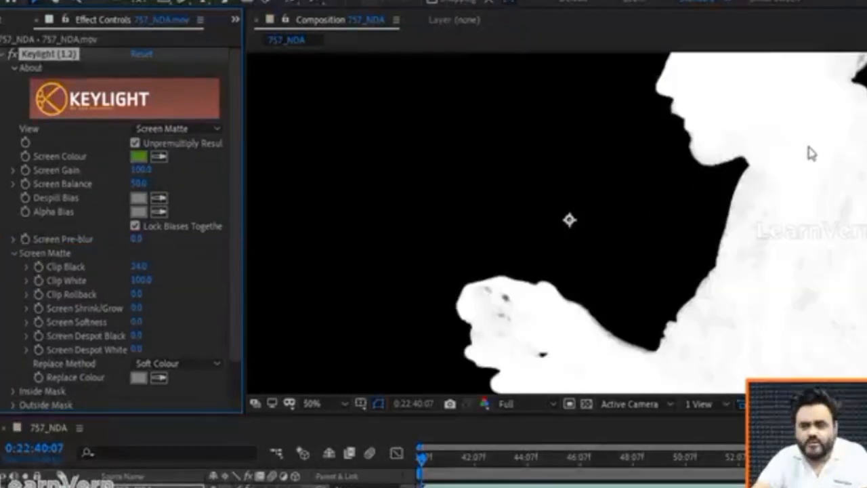
- Try lower Clip White values while checking the matte around the man's head
scroll(812, 154, "up", 1)
left_click_drag(720, 161, 410, 298)
left_click_drag(690, 231, 536, 357)
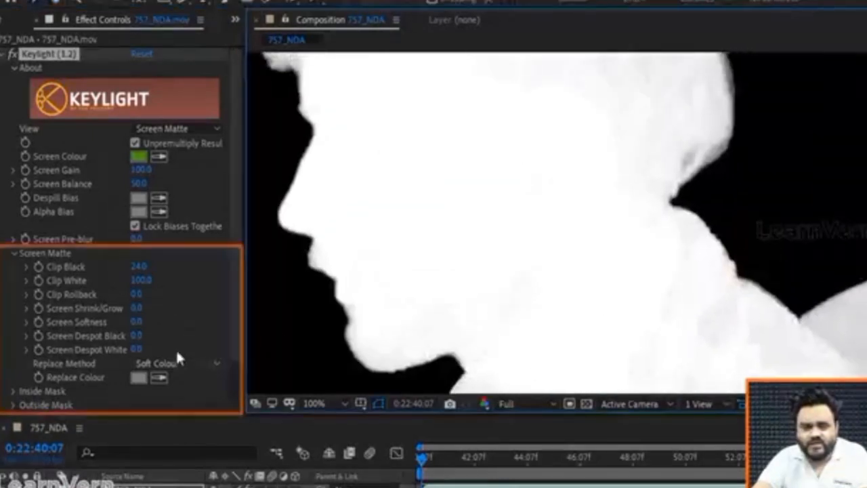
left_click_drag(140, 283, 113, 278)
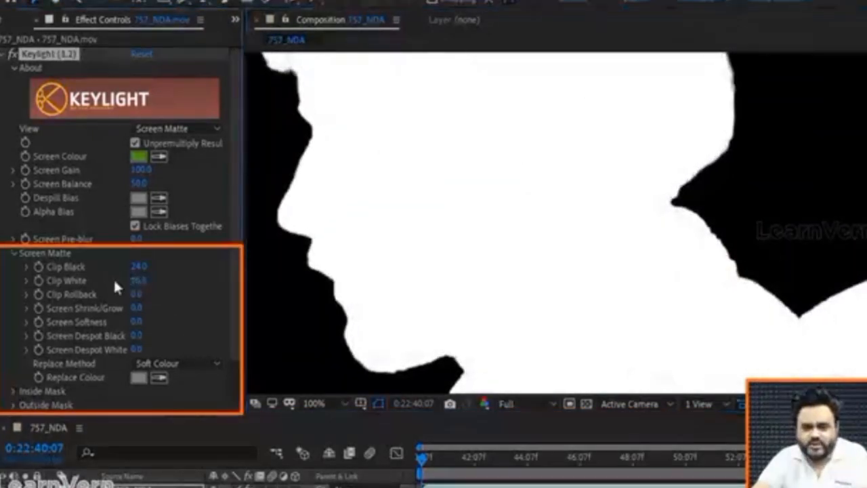
left_click(139, 283)
type("100")
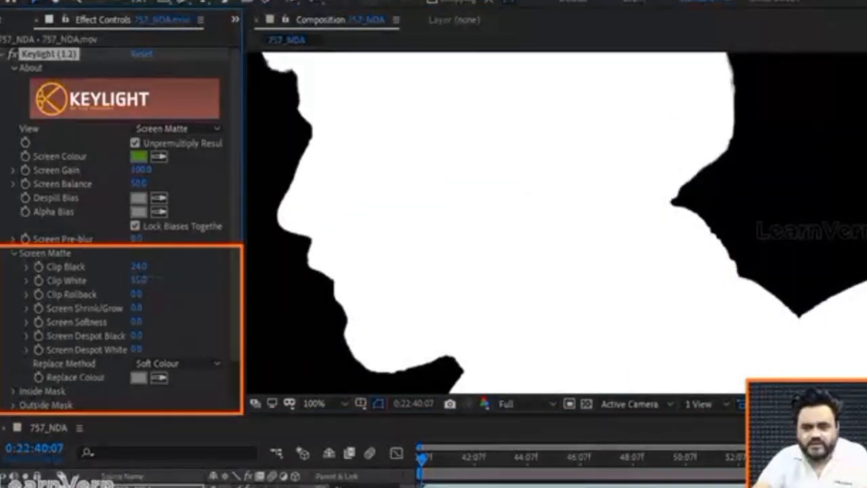
key("Return")
left_click_drag(194, 278, 167, 280)
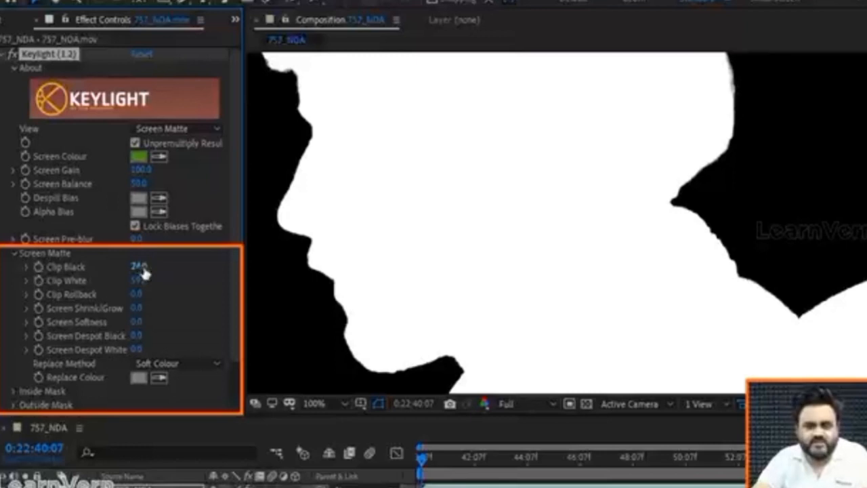
- Set the Screen Matte's Clip White back to 100
left_click(139, 266)
left_click(139, 281)
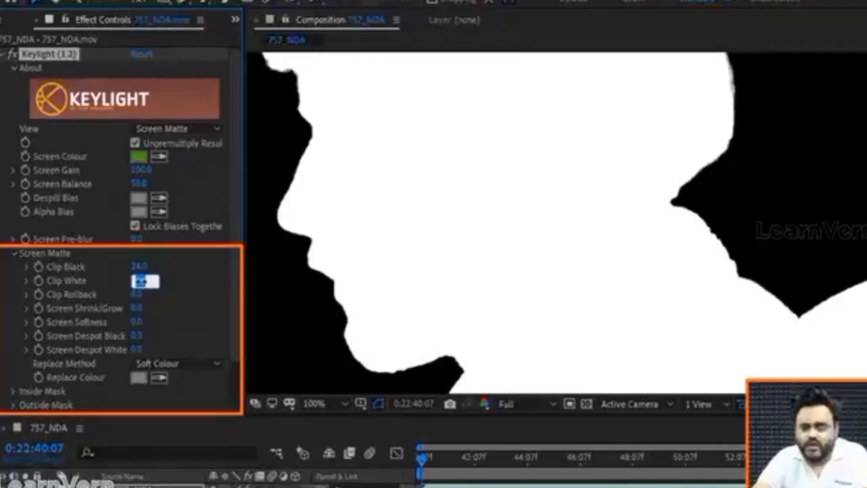
type("100")
key("Return")
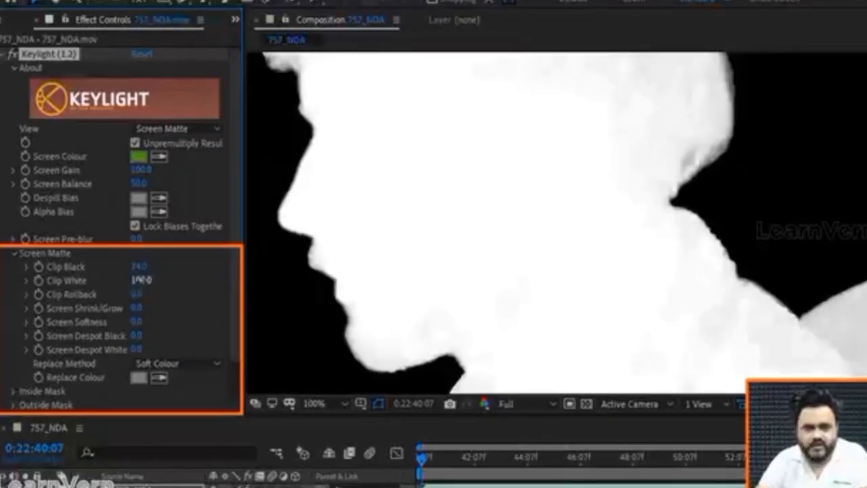
- Lower the Screen Matte's Clip Black to 21 and set Clip White to 80
mouse_move(139, 268)
left_mouse_down()
mouse_move(112, 266)
mouse_move(141, 267)
mouse_move(125, 269)
left_mouse_up()
left_click(140, 280)
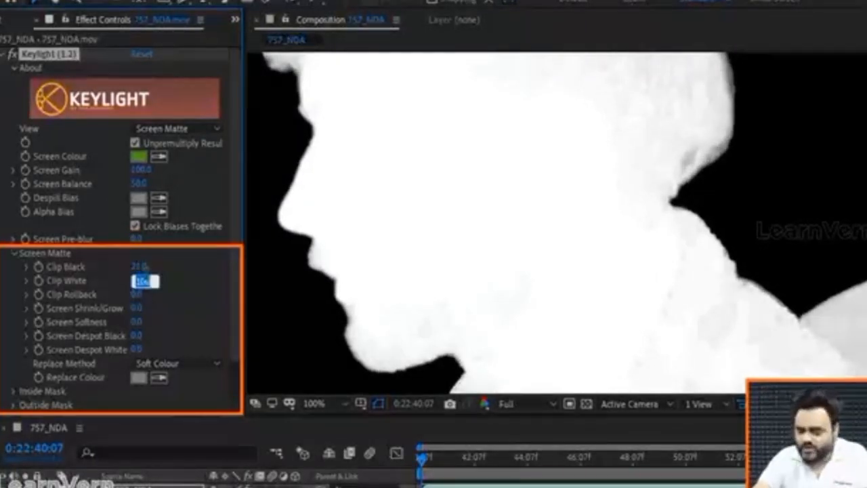
type("80")
key("Return")
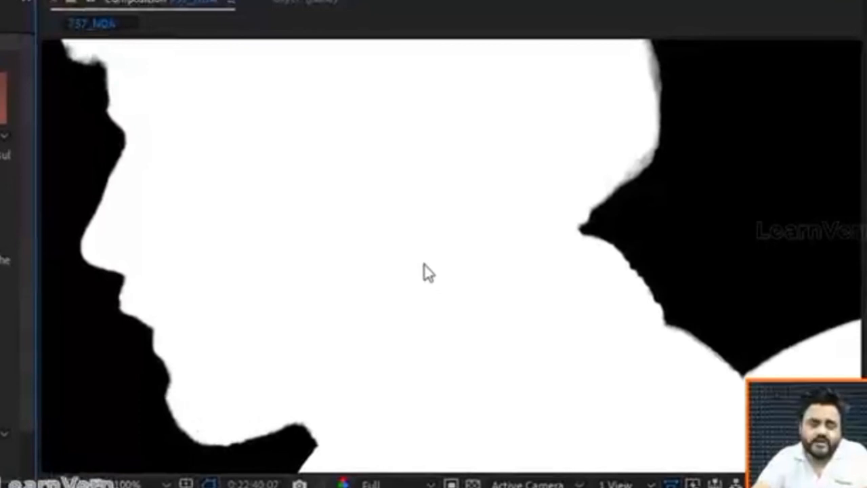
- Check the whole screen matte and switch Keylight's view to Intermediate Result
scroll(424, 271, "down", 4)
scroll(461, 261, "up", 2)
scroll(481, 281, "down", 4)
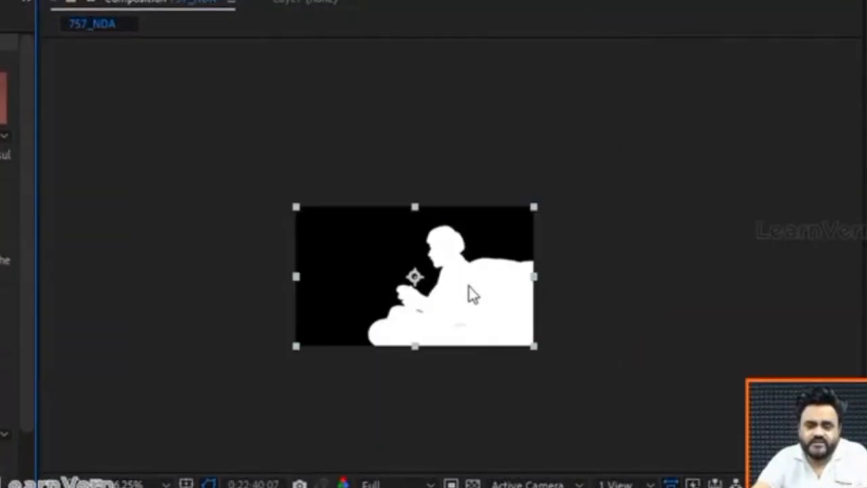
scroll(447, 325, "up", 3)
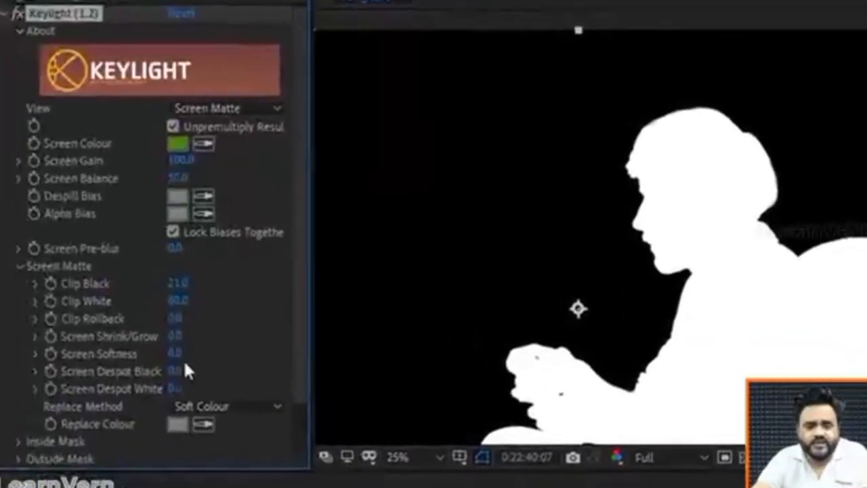
left_click(258, 109)
left_click(204, 334)
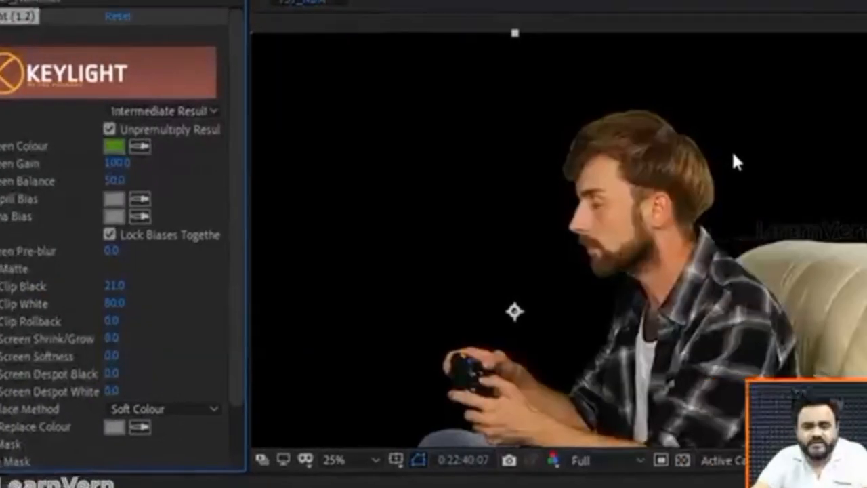
- Try a Clip Black of 36 and a Clip White of 61 while checking the man's hair edges
scroll(732, 150, "up", 4)
left_click_drag(439, 164, 497, 428)
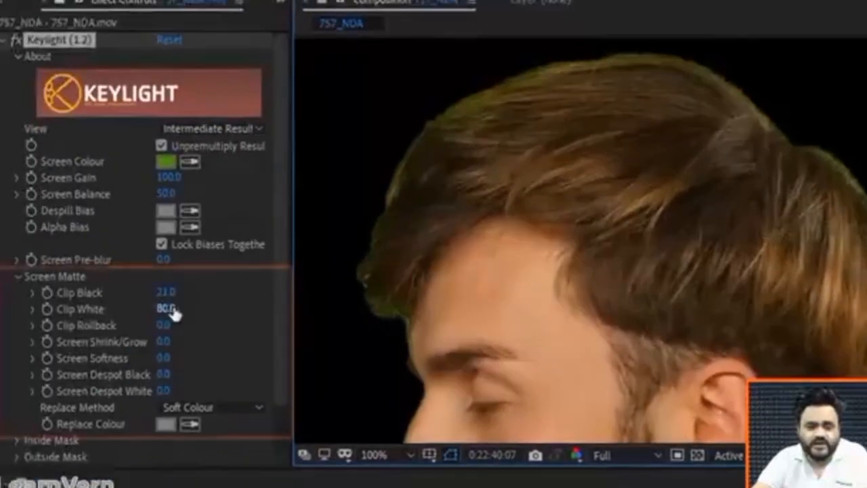
left_click_drag(166, 292, 154, 312)
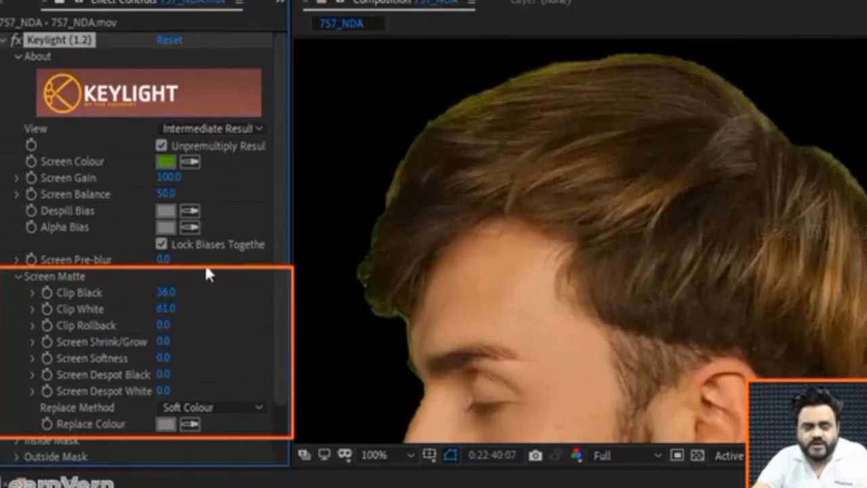
- Set the Screen Matte's Clip Black to 20 and Clip White to 80
left_click(166, 292)
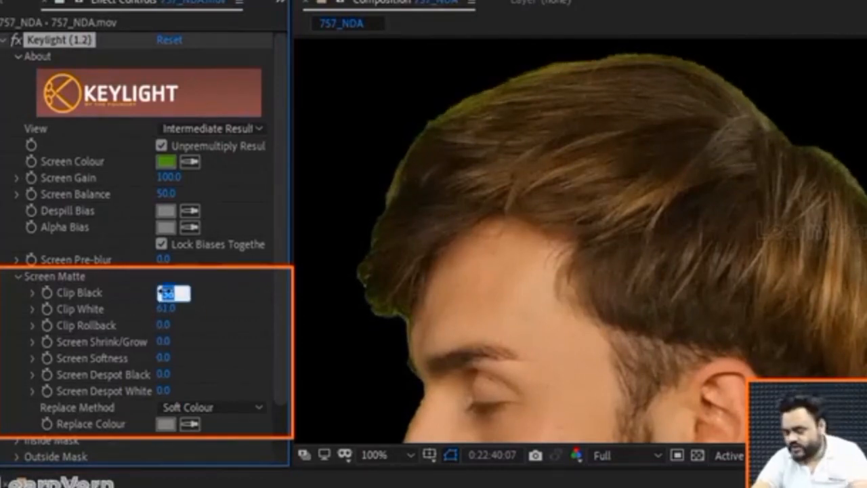
type("20")
left_click(170, 309)
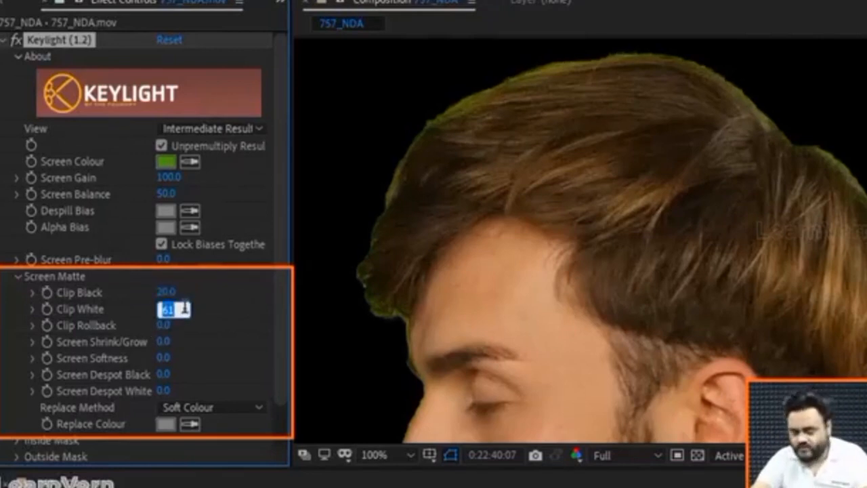
type("80")
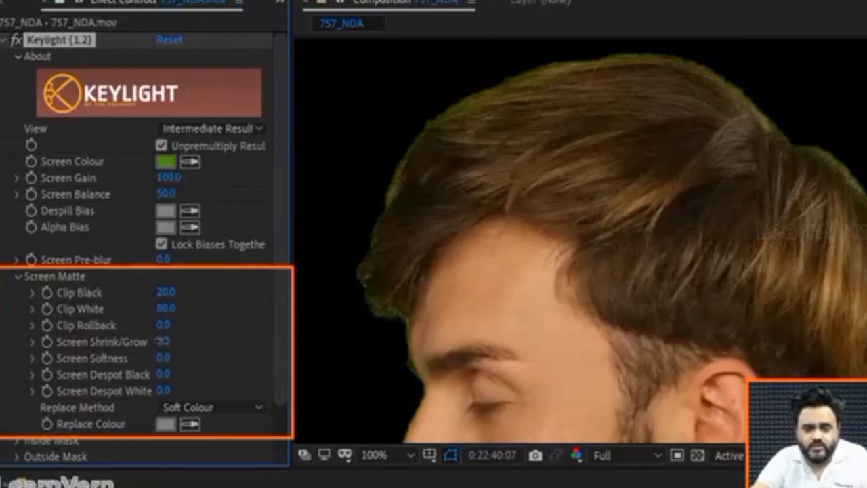
- Set Screen Shrink/Grow to -2.7 and check the edges around the man's shirt and hands
left_click_drag(203, 339, 128, 337)
left_click_drag(553, 334, 588, 160)
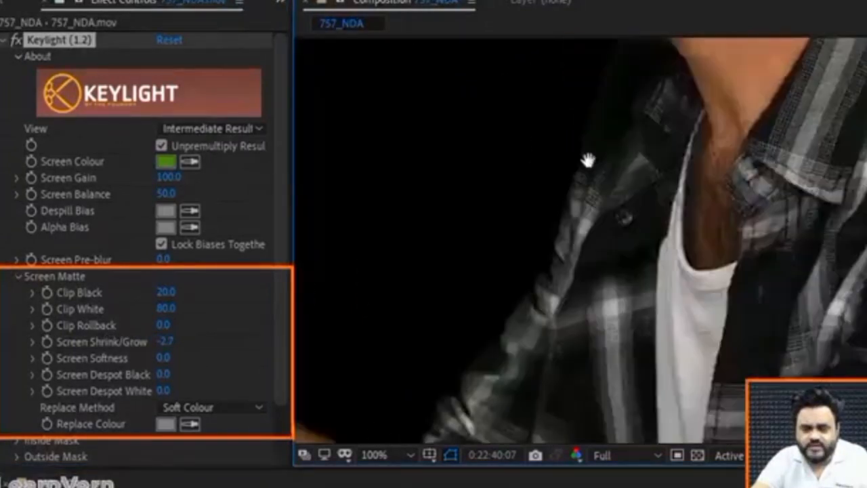
left_click_drag(443, 413, 759, 272)
left_click_drag(680, 332, 618, 307)
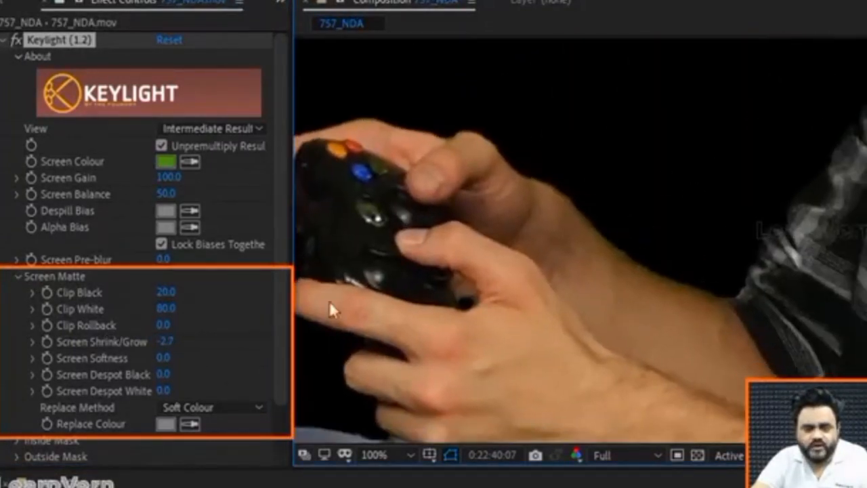
- Soften the matte edge with a Screen Softness of 7.3, judging it on the man's arm
scroll(622, 218, "up", 3)
scroll(622, 218, "down", 1)
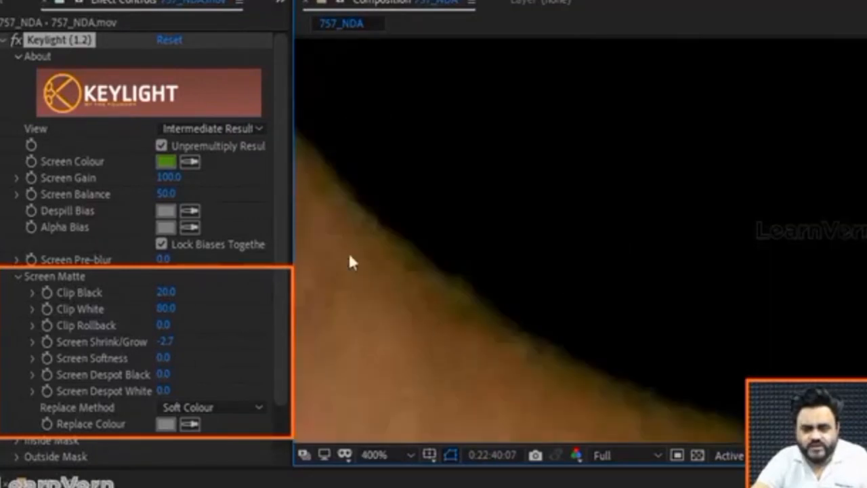
left_click_drag(166, 357, 214, 356)
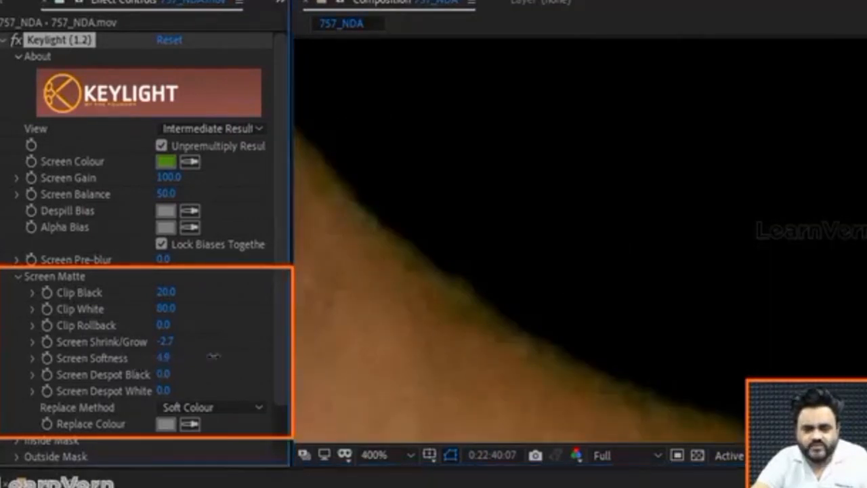
scroll(573, 329, "down", 6)
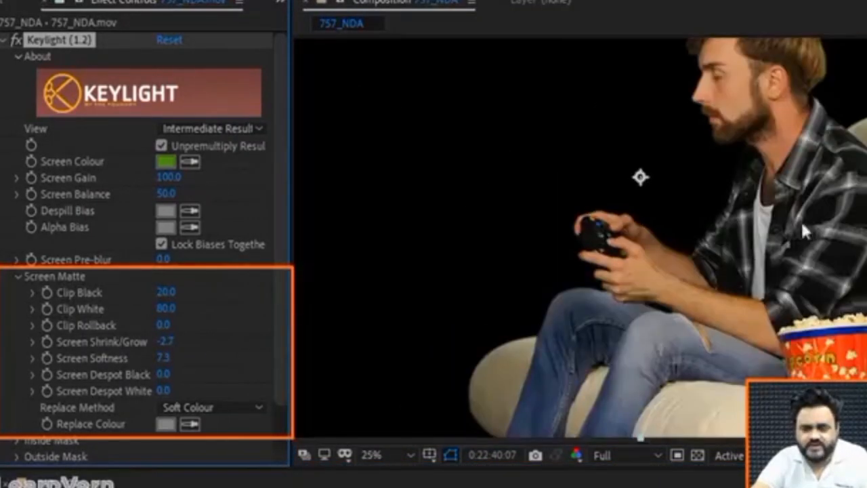
- Enable Keylight's Foreground Colour Correction with Saturation 54, Contrast 14 and Brightness 41
left_click_drag(775, 113, 688, 239)
scroll(698, 139, "up", 3)
left_click_drag(737, 114, 705, 361)
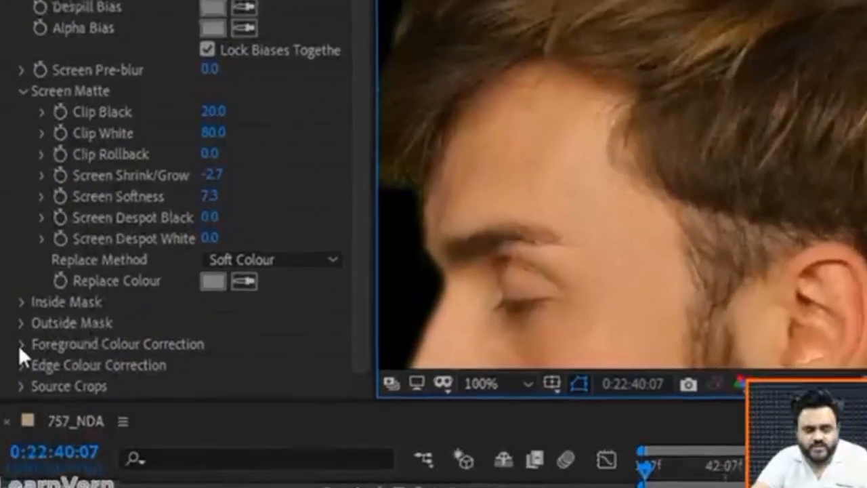
left_click(22, 338)
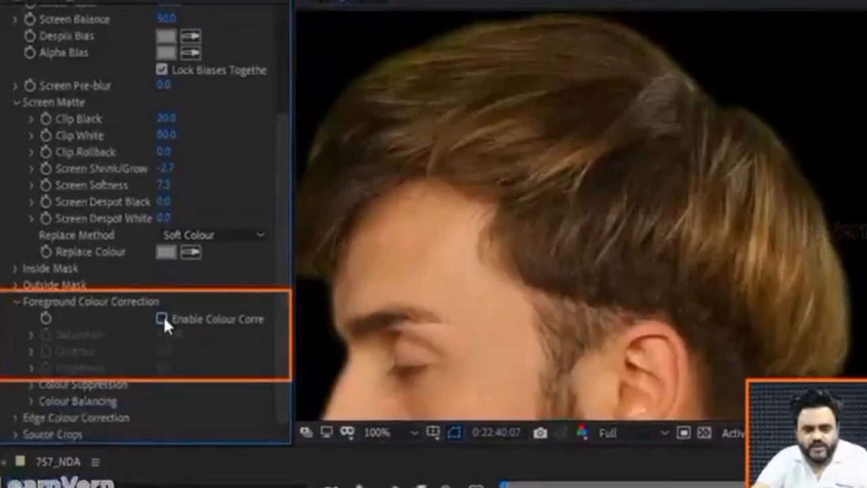
left_click(162, 318)
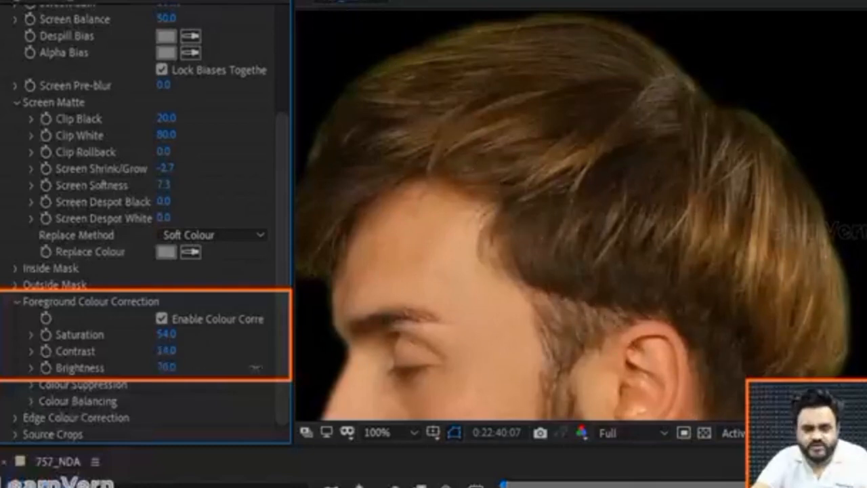
scroll(650, 210, "down", 6)
scroll(652, 233, "up", 2)
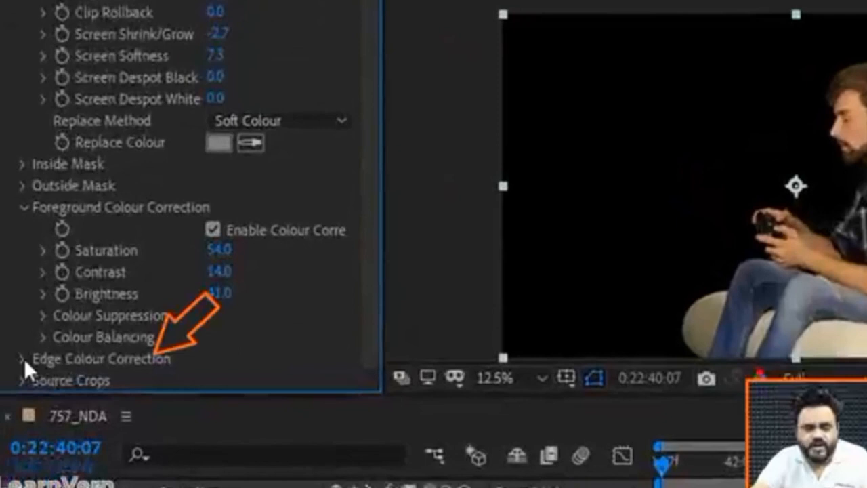
- Enable Edge Colour Correction with Edge Hardness 0, Edge Softness 7.9 and Edge Grow -12.8
left_click(15, 416)
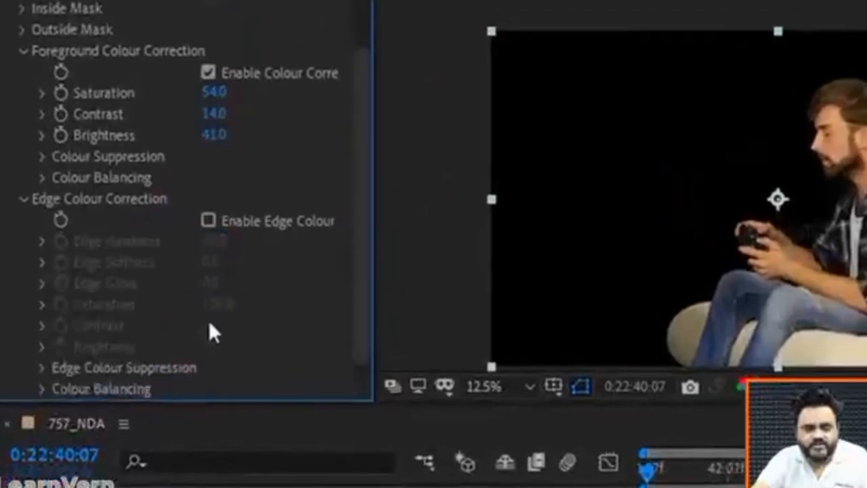
left_click(198, 257)
scroll(739, 103, "up", 6)
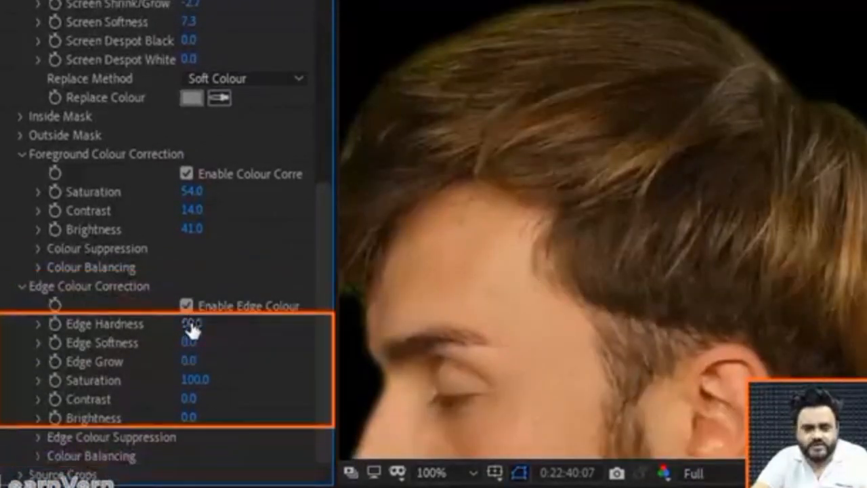
left_click_drag(191, 324, 273, 328)
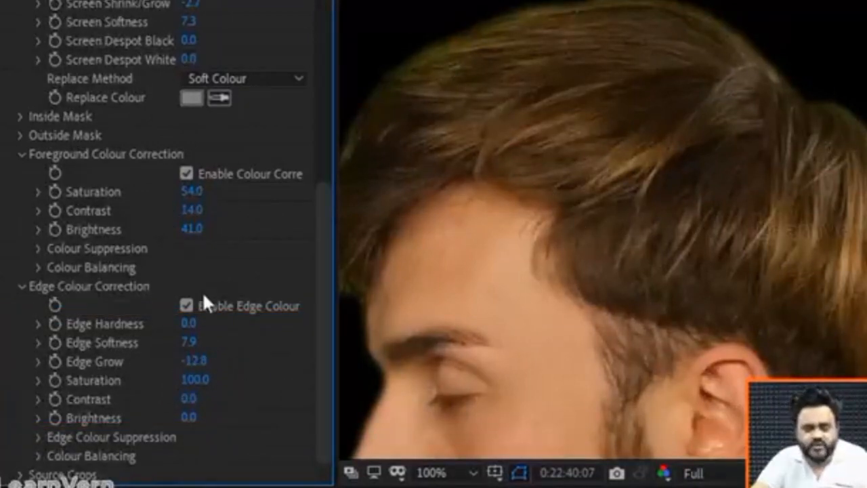
- Set Edge Colour Suppression to suppress Green with a Suppression Balance of 100
left_click(39, 437)
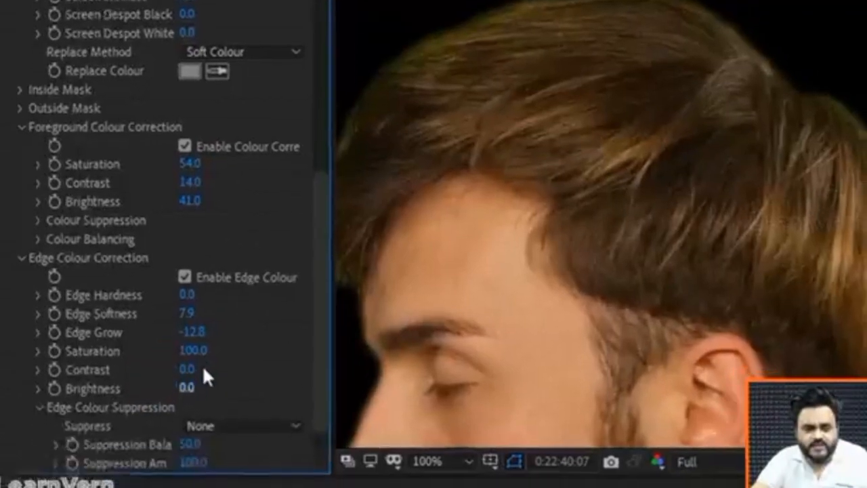
left_click(211, 426)
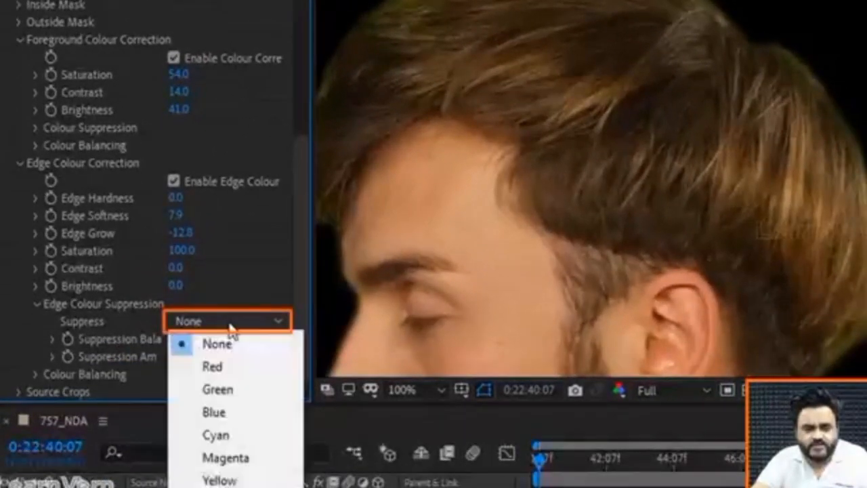
left_click(227, 397)
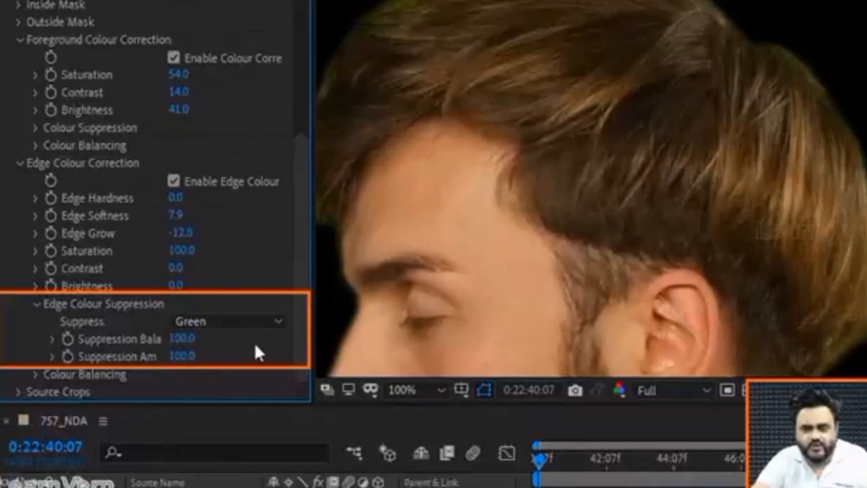
- Shift the edge Colour Balancing towards magenta-red, at about Hue 325.1 and Sat 19.2, and check the overall result
left_click(35, 374)
scroll(163, 271, "down", 5)
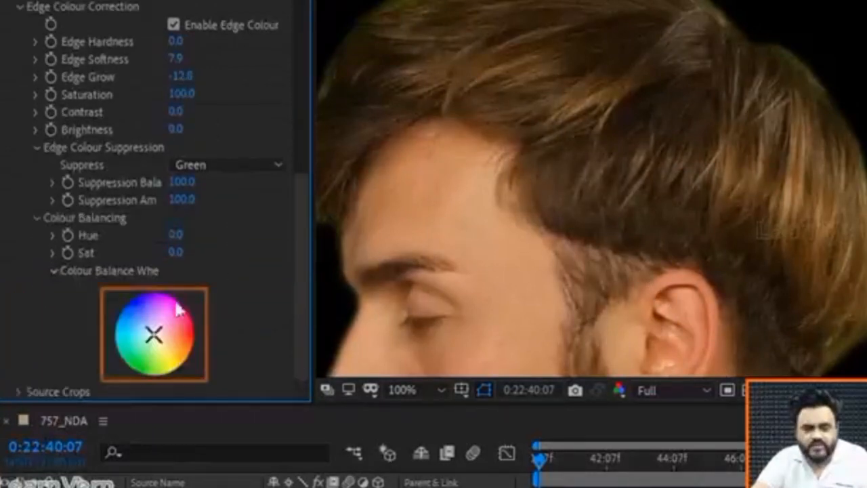
left_click_drag(196, 307, 186, 314)
scroll(589, 189, "down", 9)
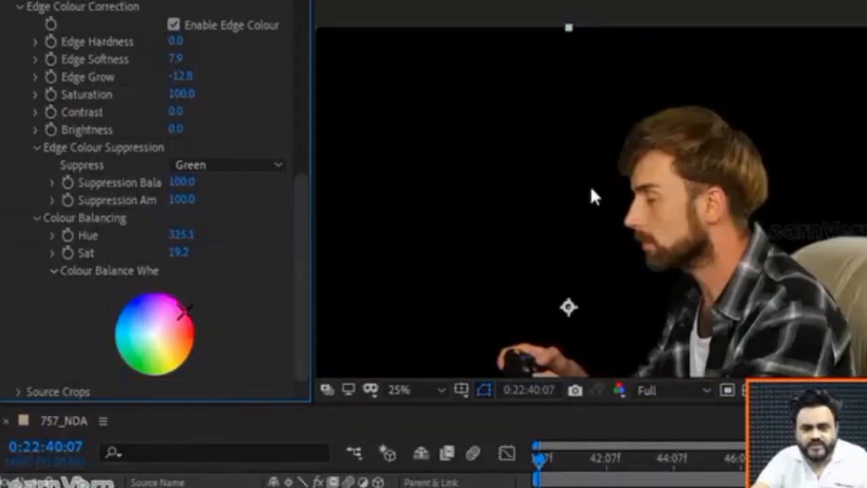
scroll(717, 212, "up", 3)
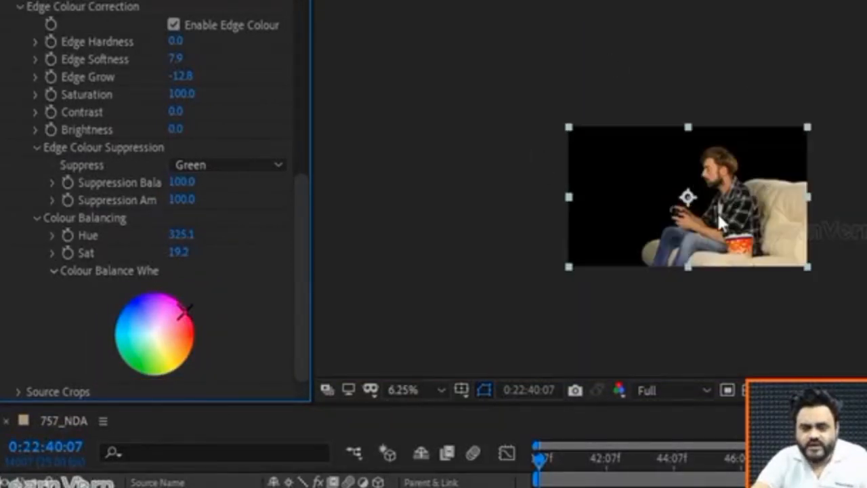
scroll(718, 213, "down", 1)
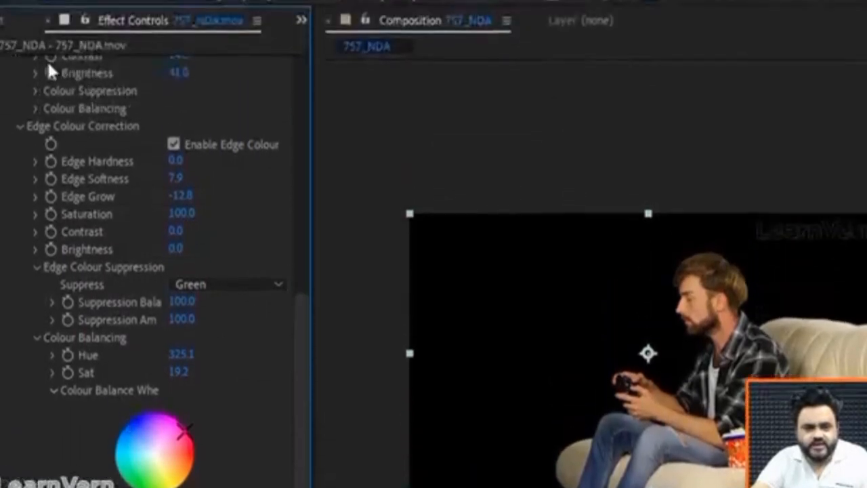
- Import the retro living room JPG from the project files folder into the project
left_click(1, 29)
right_click(82, 166)
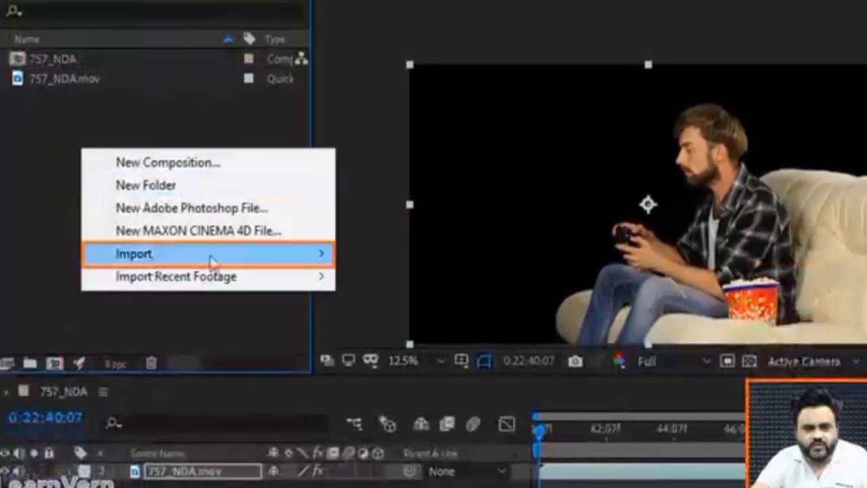
mouse_move(211, 261)
left_click(411, 276)
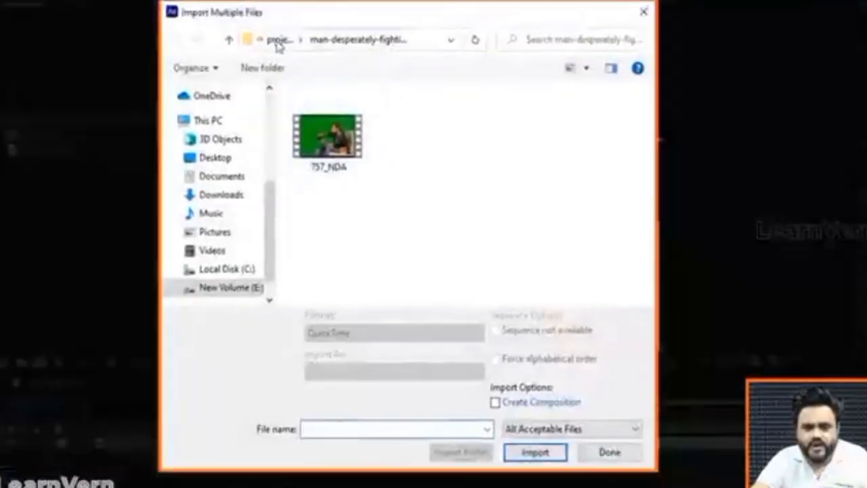
left_click(281, 41)
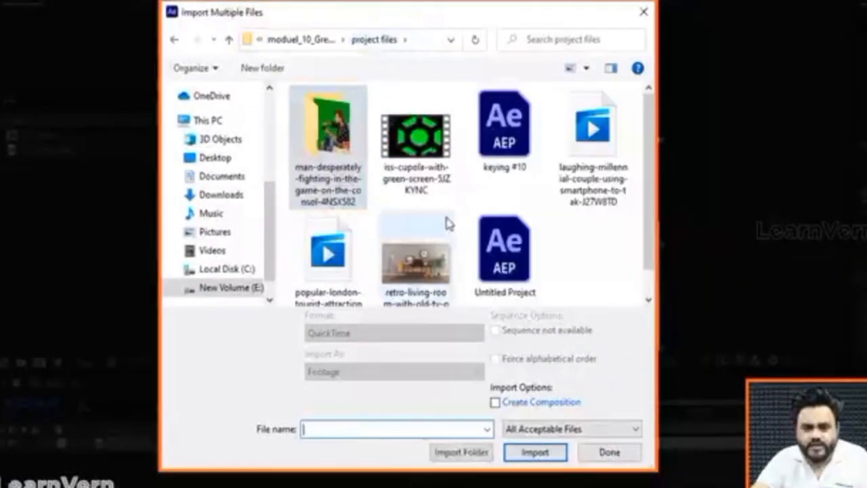
scroll(447, 224, "down", 1)
left_click(423, 224)
left_click(532, 454)
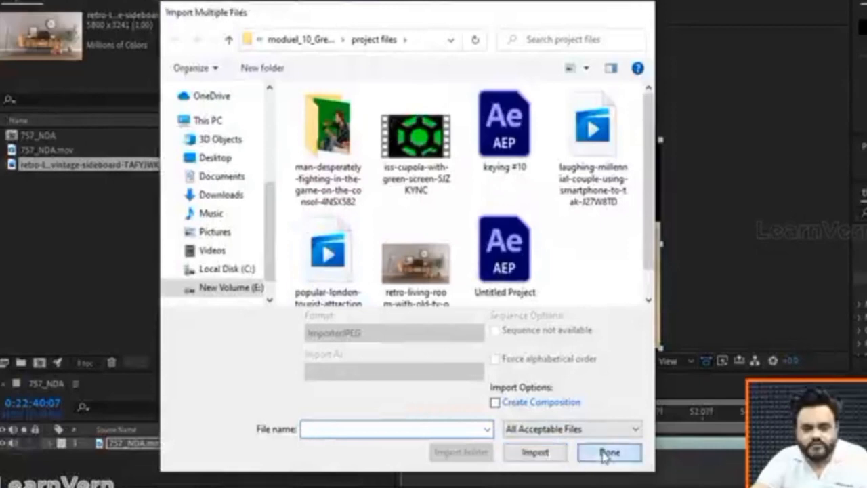
left_click(606, 456)
- Place the retro living room image beneath 757_NDA.mov in the timeline and scale it down to slightly larger than the frame
left_click_drag(43, 168, 59, 461)
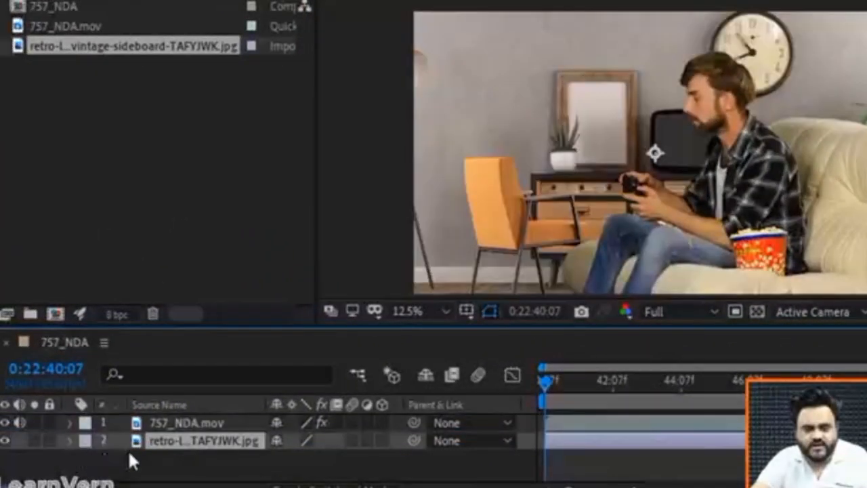
scroll(754, 97, "down", 2)
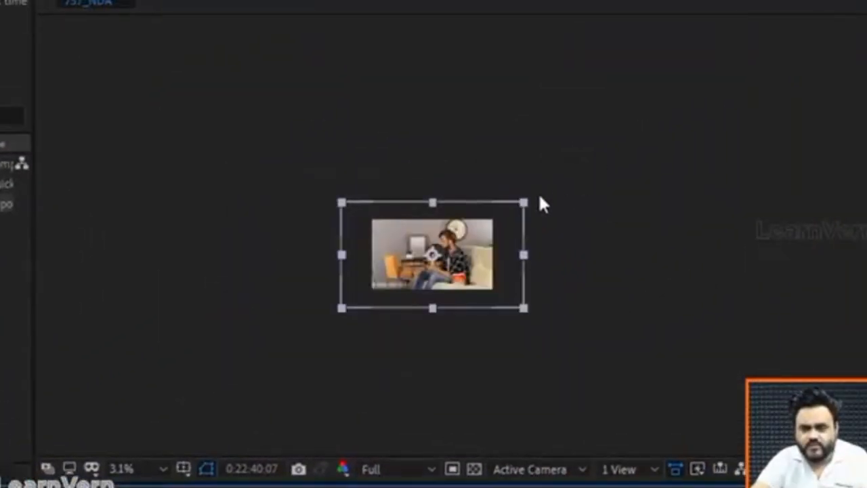
left_click_drag(524, 201, 503, 211)
scroll(485, 299, "up", 5)
scroll(412, 265, "down", 2)
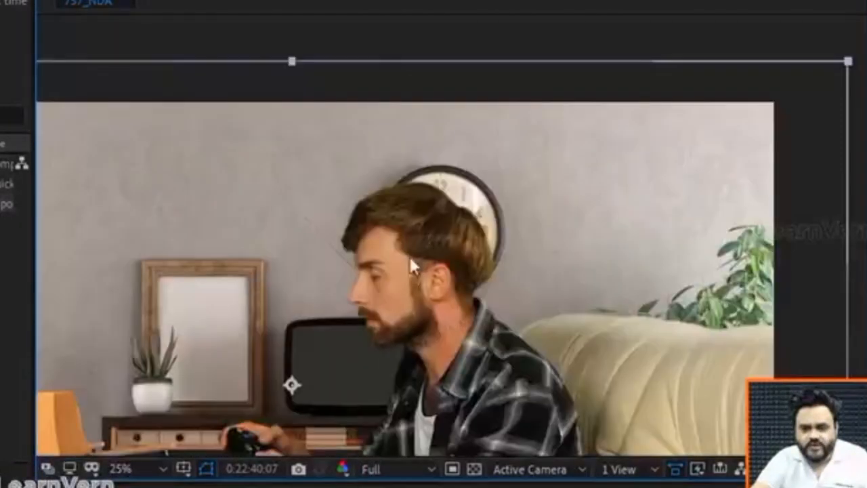
scroll(294, 155, "up", 2)
scroll(440, 224, "down", 1)
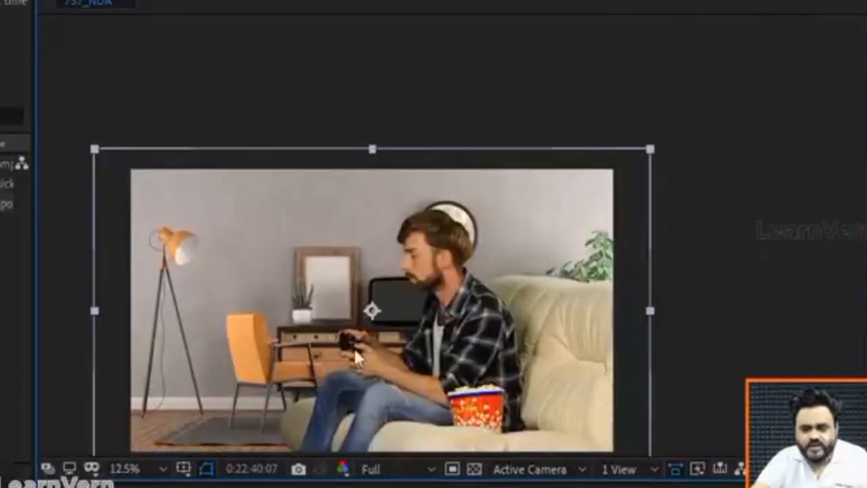
- Play back the composited 757_NDA shot to check the keyed man against the living room background
left_click_drag(442, 269, 487, 206)
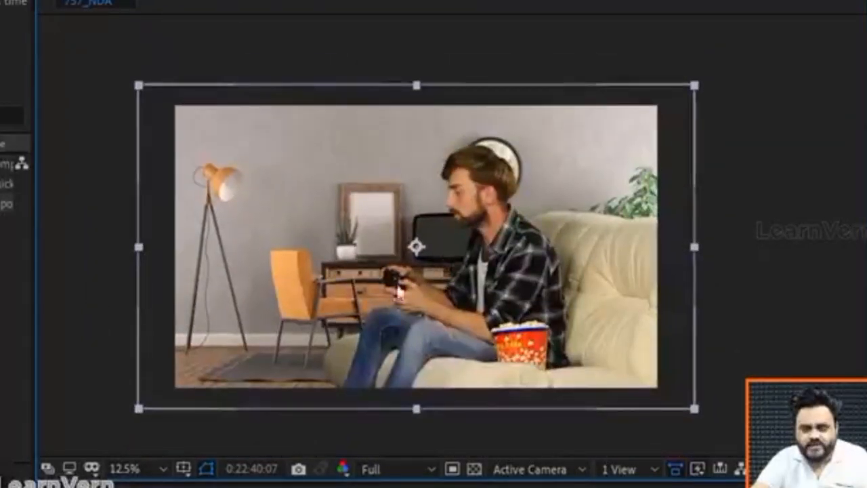
left_click(423, 311)
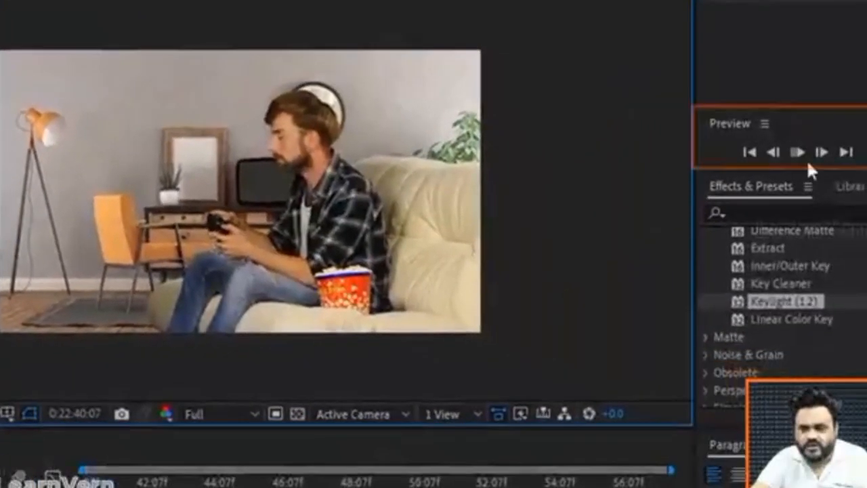
left_click(799, 150)
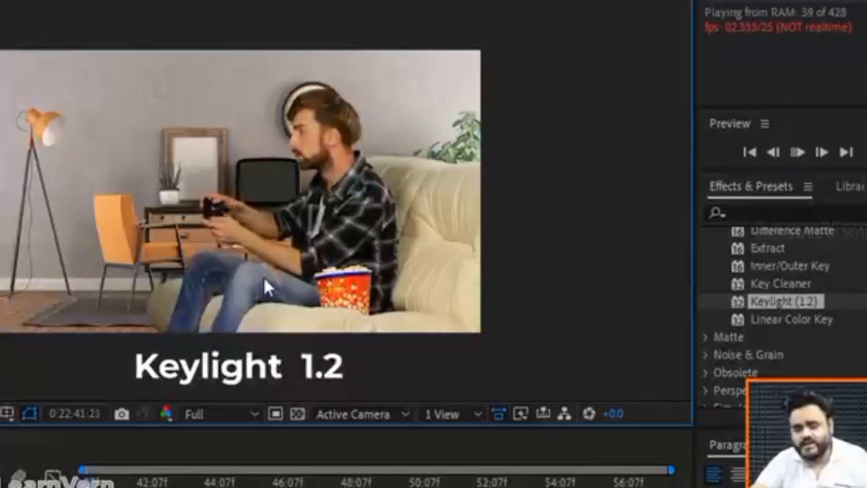
key("space")
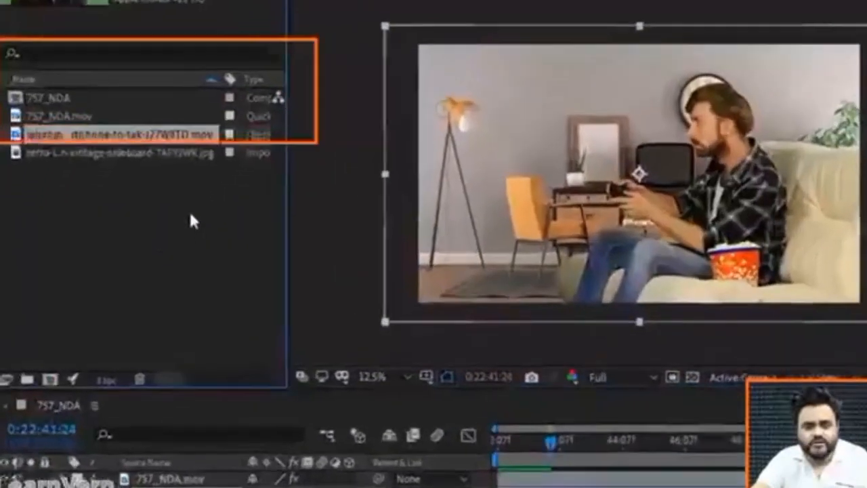
- Create a new composition from the laughing couple smartphone .mov footage and preview the clip
right_click(75, 135)
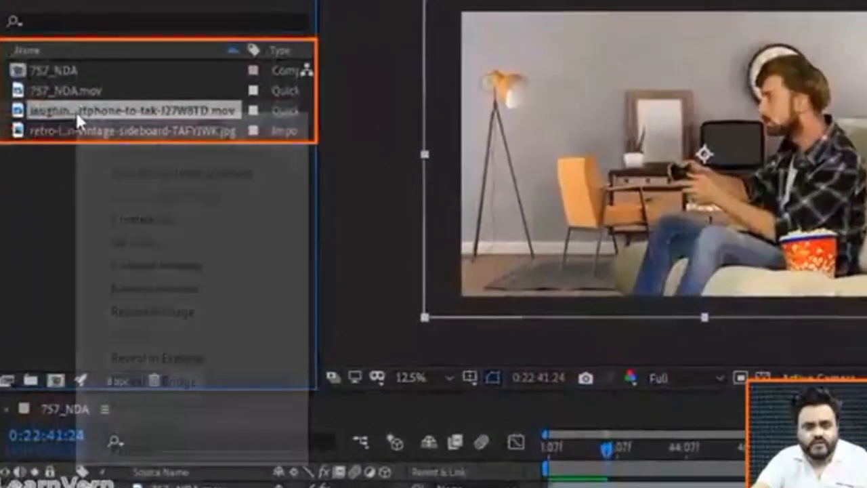
left_click(149, 187)
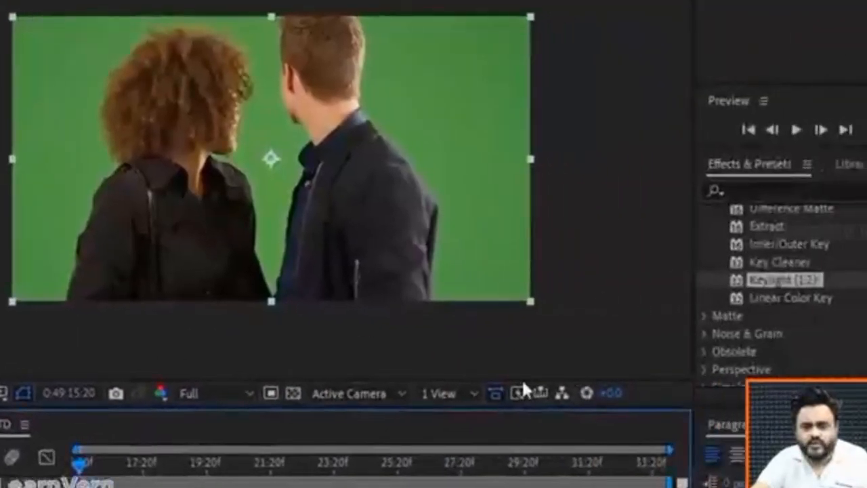
left_click(796, 130)
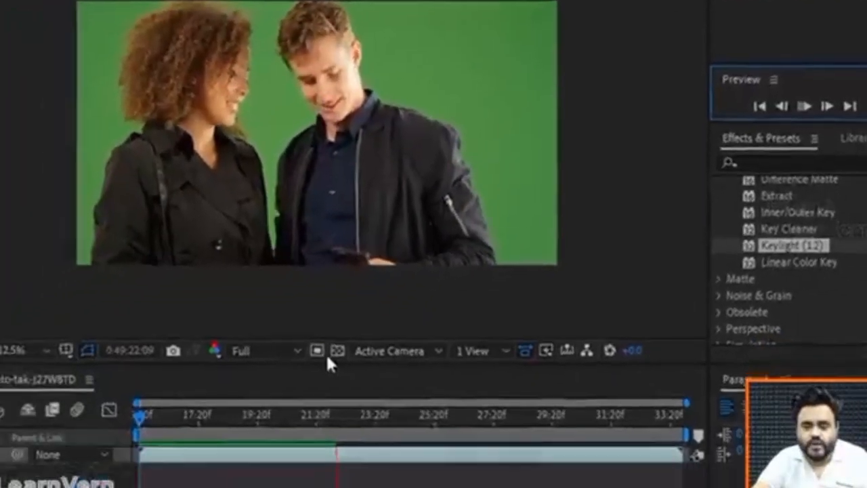
key("space")
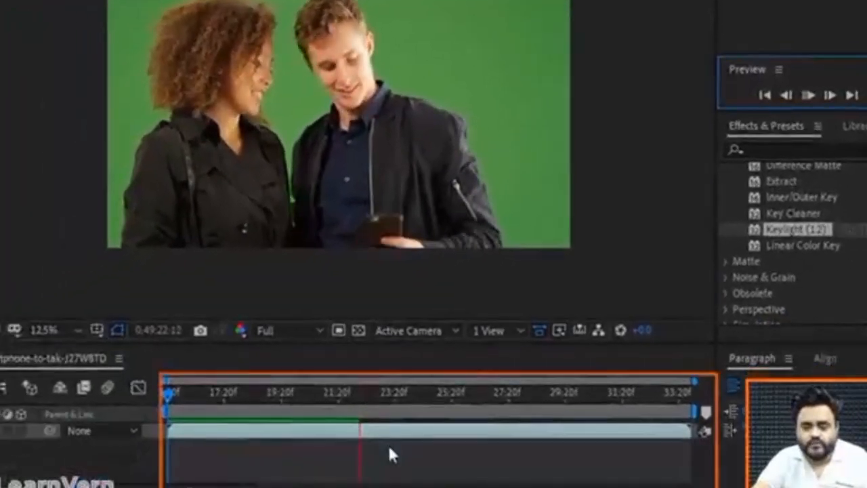
- Shorten the work area to end at about 0:49:22, then play the trimmed range from the clip's start
left_click_drag(694, 411, 385, 412)
key("space")
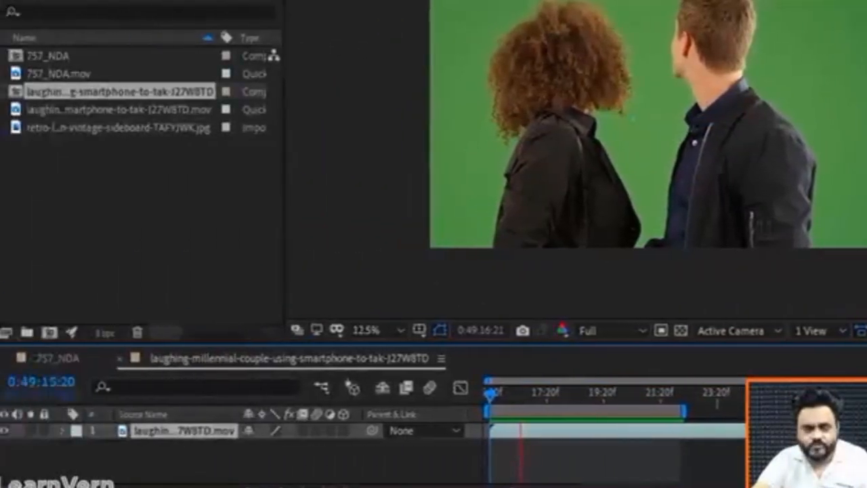
key("space")
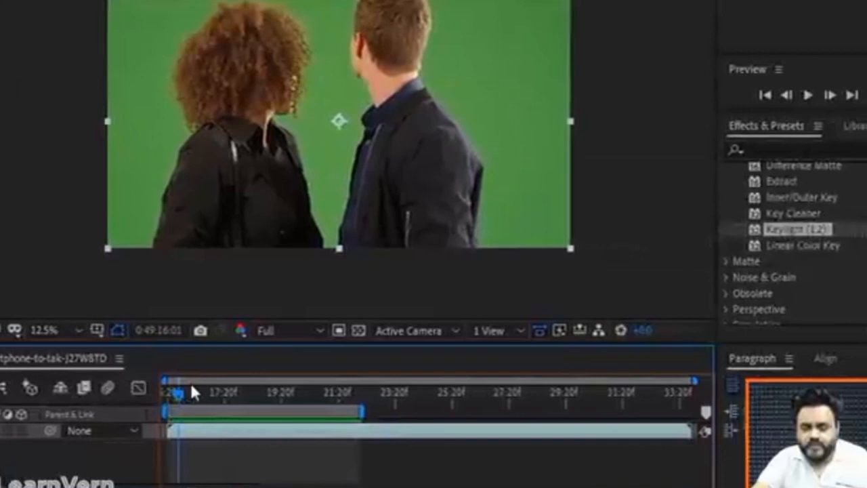
left_click_drag(191, 392, 150, 398)
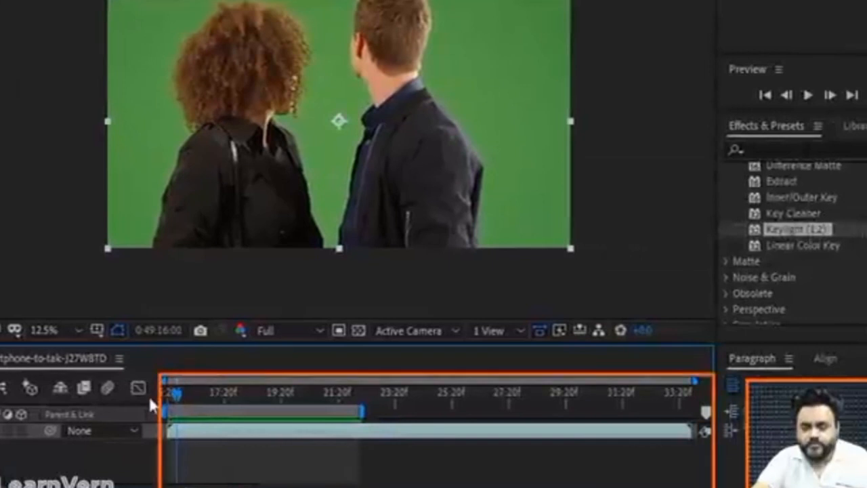
key("space")
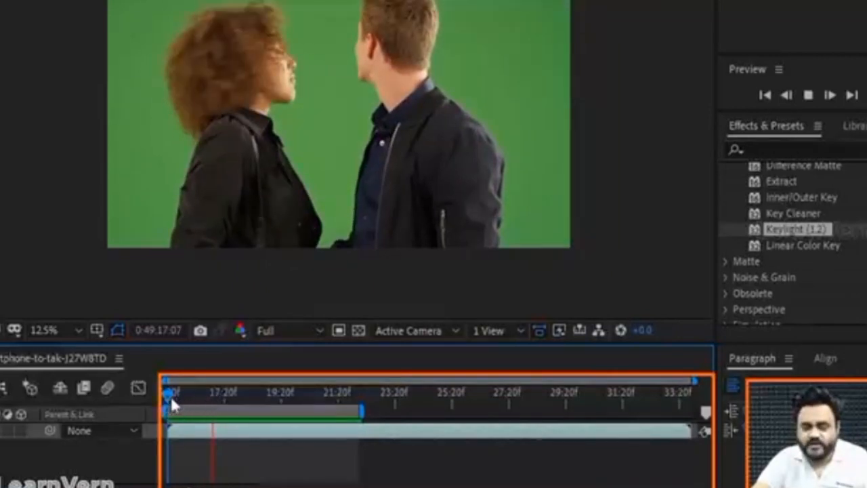
- Apply Keylight (1.2) to the couple clip and sample the green between the two people as its Screen Colour
left_click(794, 230)
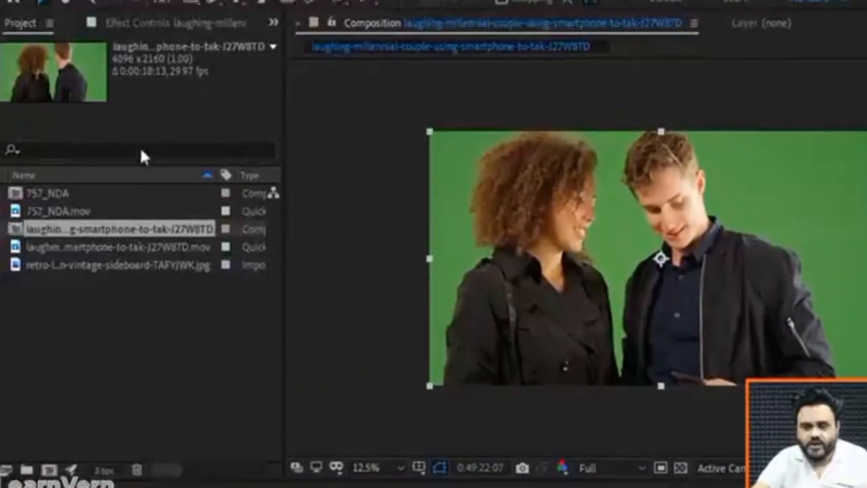
left_click(163, 25)
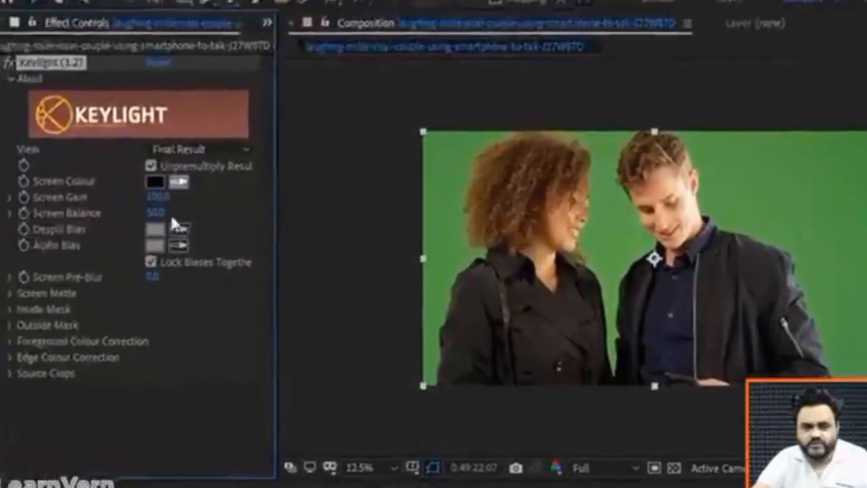
scroll(630, 218, "up", 5)
scroll(608, 215, "down", 4)
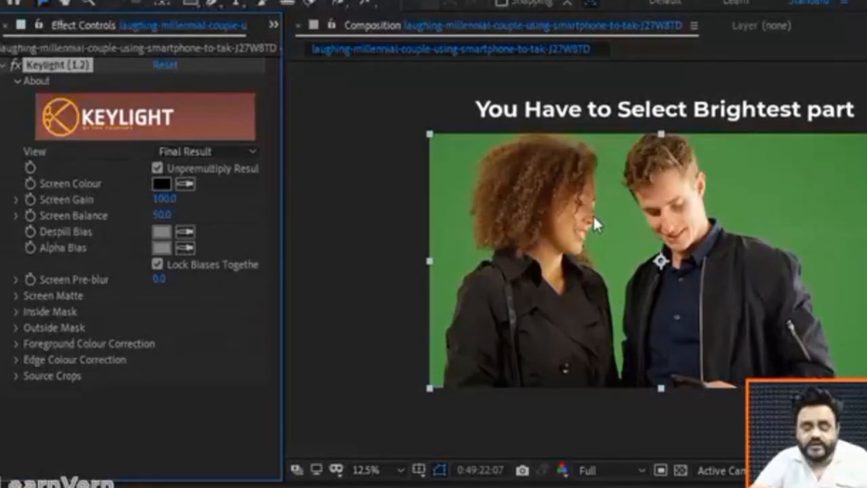
left_click(184, 184)
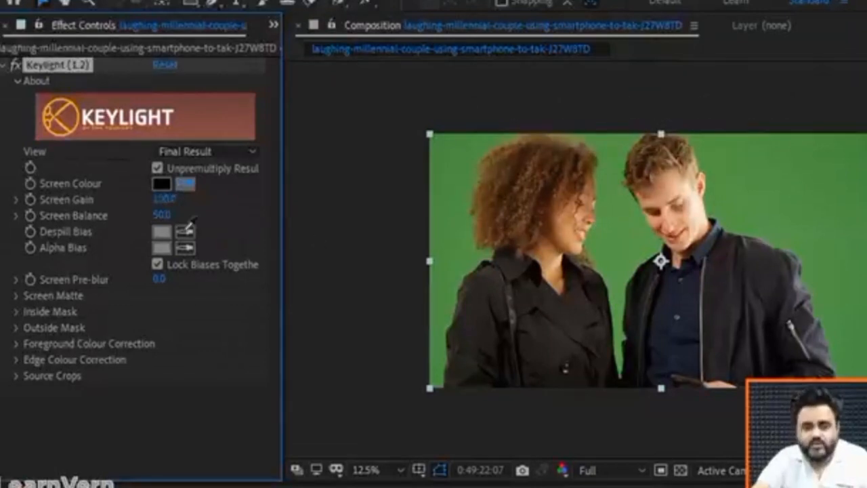
left_click(619, 241)
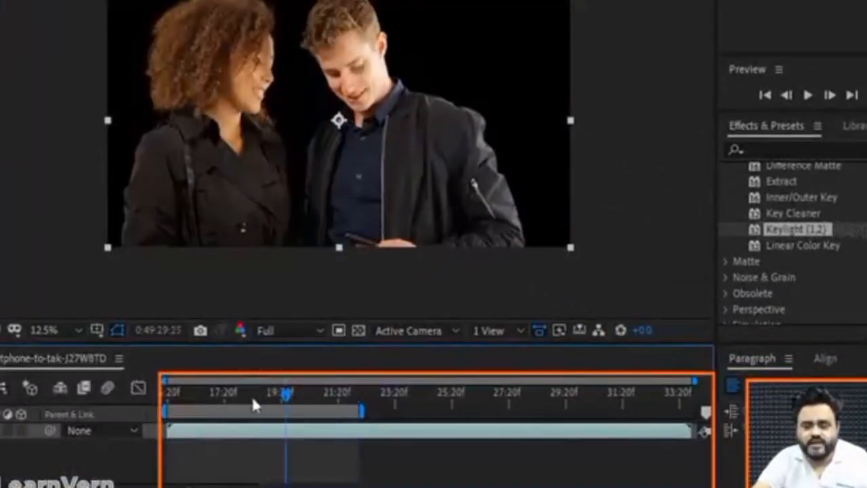
- Examine the keyed edges of the woman's curly hair closely near the start of the clip
left_click_drag(252, 400, 146, 394)
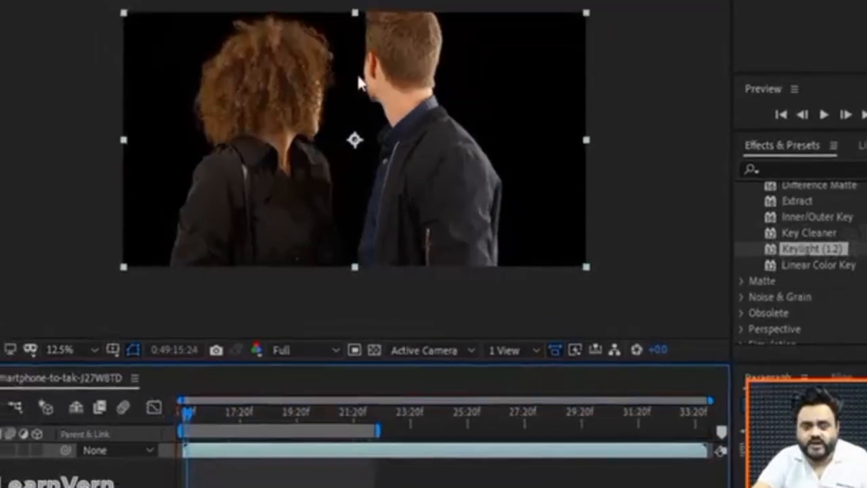
scroll(358, 78, "up", 4)
left_click_drag(149, 91, 366, 263)
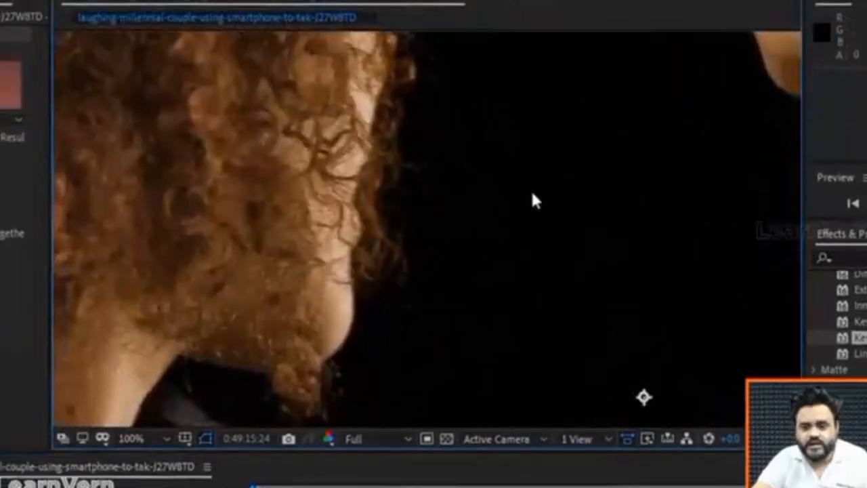
scroll(451, 235, "up", 2)
scroll(451, 234, "down", 2)
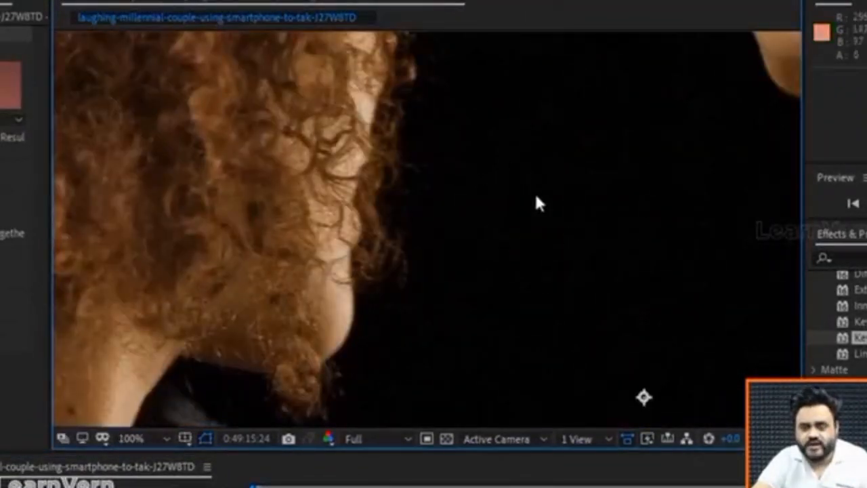
scroll(339, 277, "down", 4)
scroll(435, 256, "up", 2)
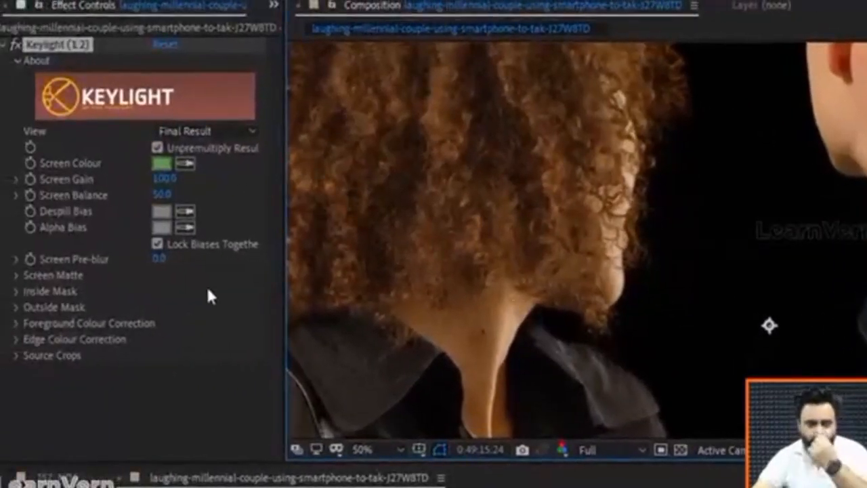
- Set Keylight's Screen Matte to Clip Black 8 and Clip White 78, and check the hair edges on another frame
left_click(17, 275)
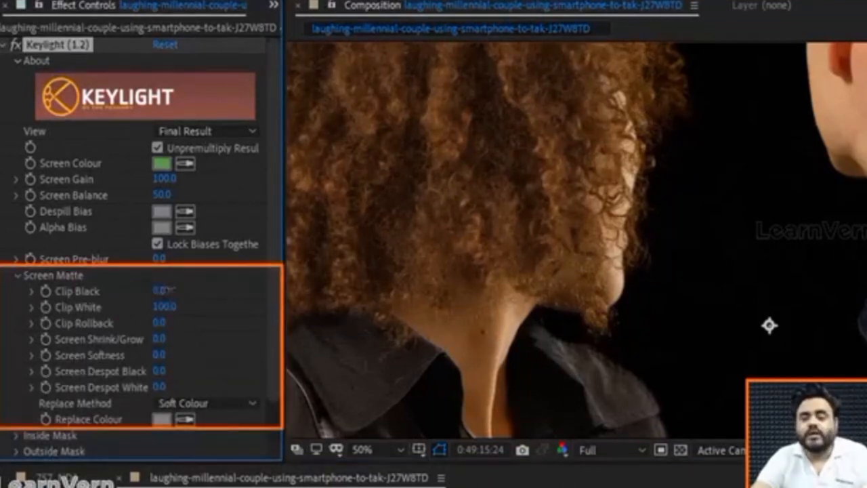
key("space")
left_click_drag(534, 198, 841, 305)
left_click_drag(643, 349, 649, 391)
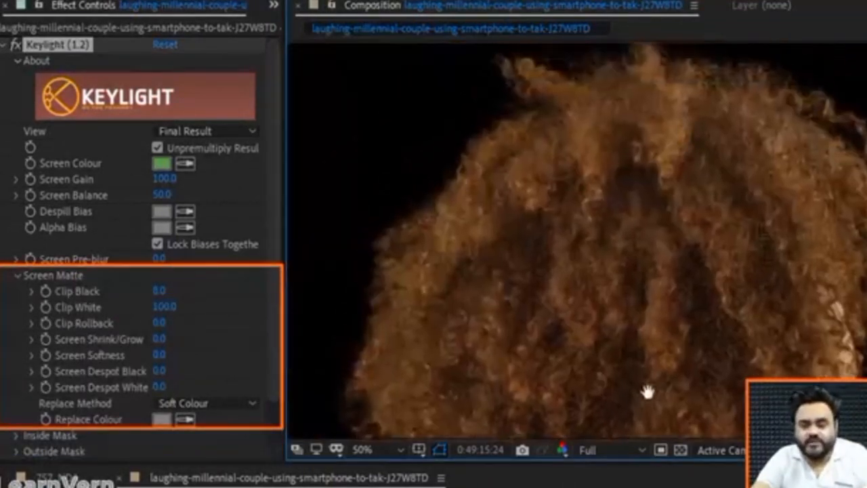
left_click_drag(559, 278, 612, 361)
left_click_drag(655, 287, 407, 263)
left_click_drag(770, 320, 592, 295)
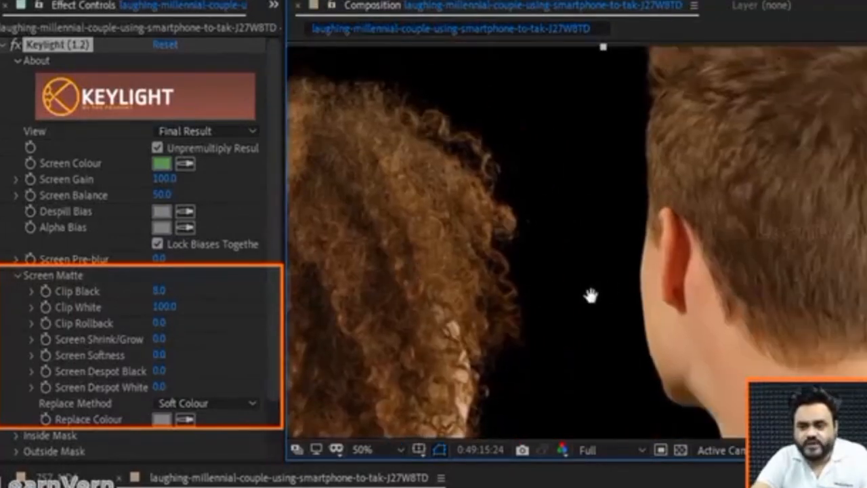
left_click_drag(164, 309, 145, 305)
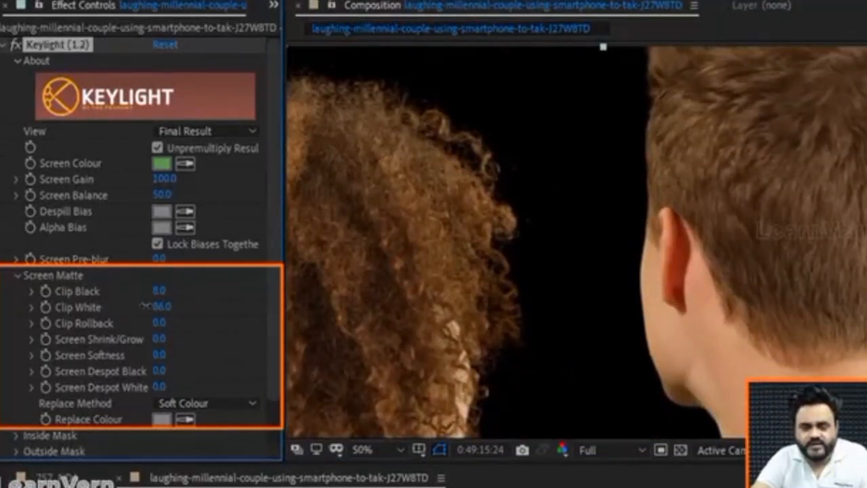
scroll(558, 255, "down", 2)
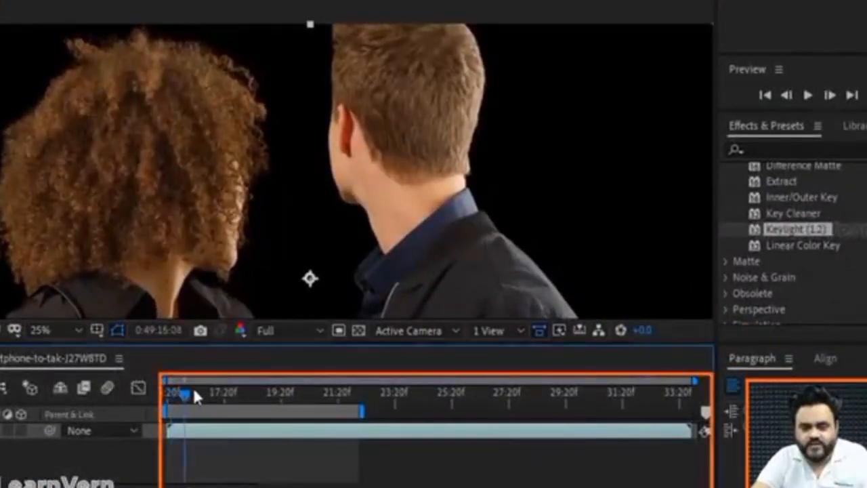
left_click_drag(193, 390, 232, 397)
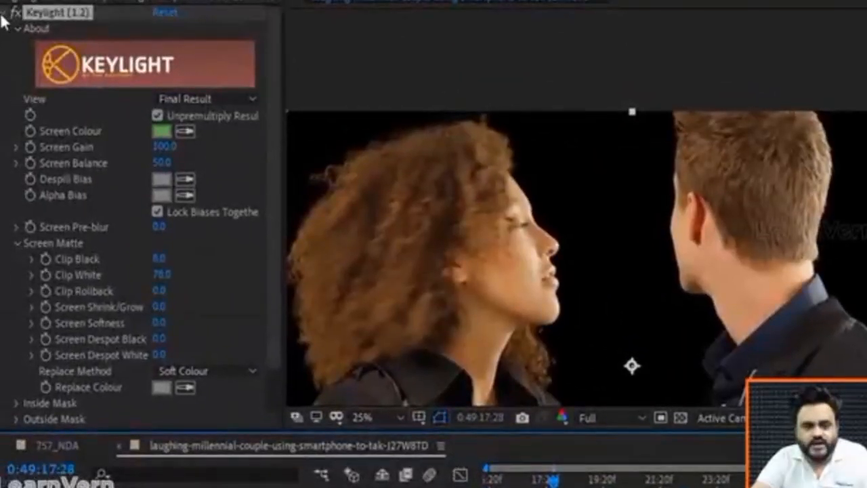
- Add the Key Cleaner effect below Keylight on the couple clip and check the edge of the woman's face
left_click(4, 15)
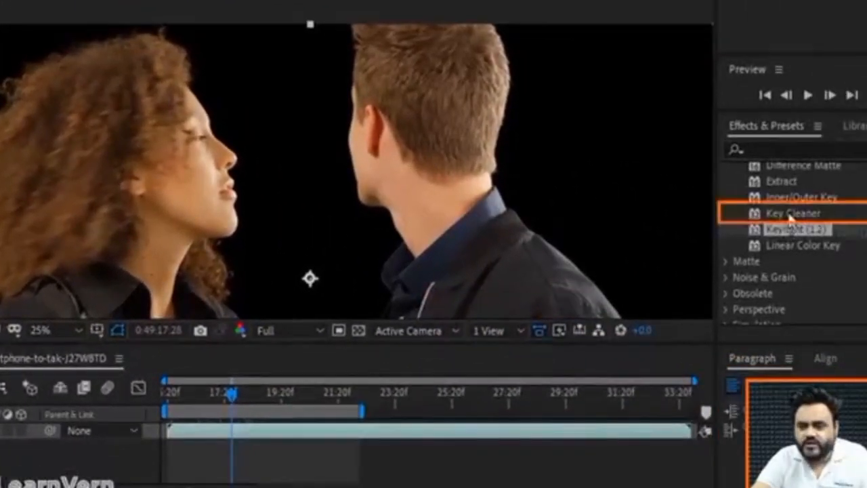
left_click_drag(791, 216, 195, 201)
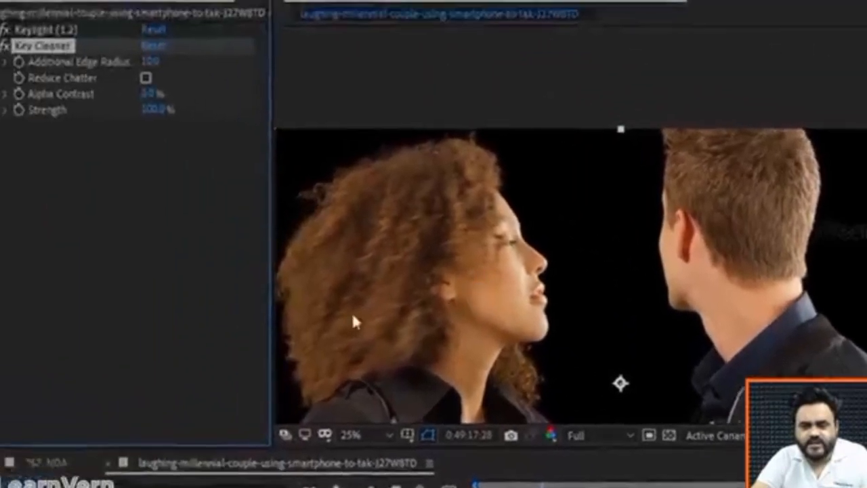
scroll(93, 89, "up", 2)
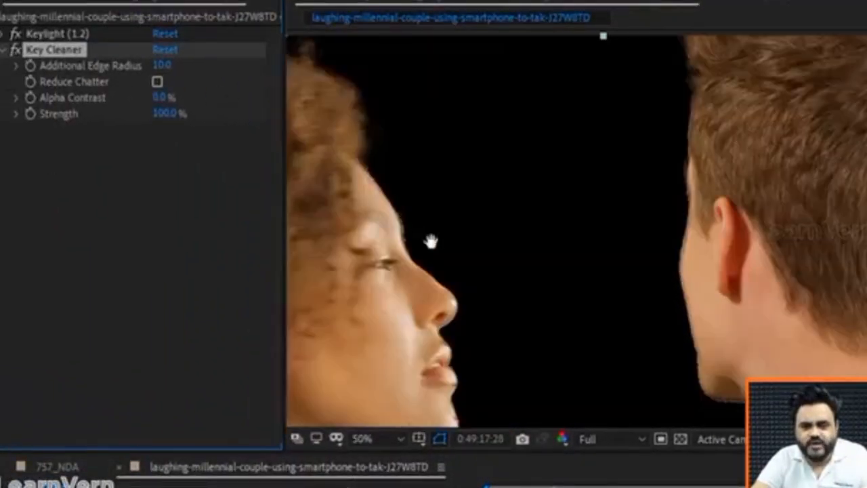
scroll(599, 291, "up", 2)
scroll(517, 300, "down", 3)
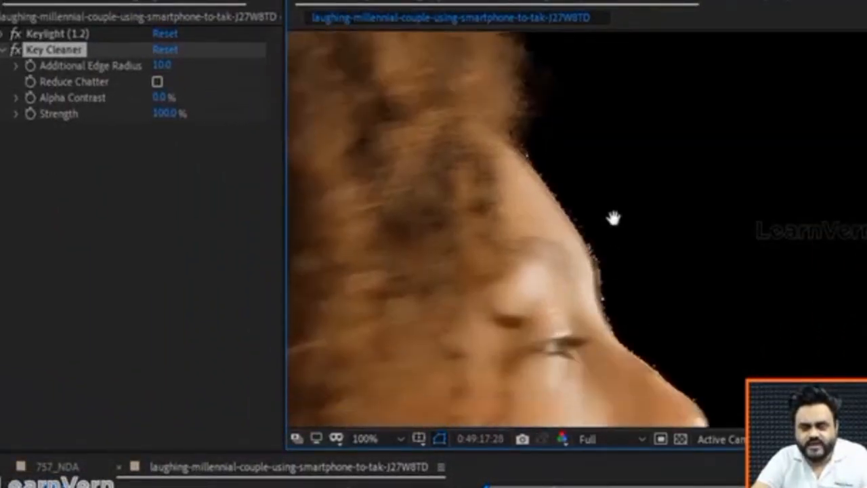
- Enable Reduce Chatter in Key Cleaner, set Alpha Contrast to 39%, and lower its Strength
left_click(157, 82)
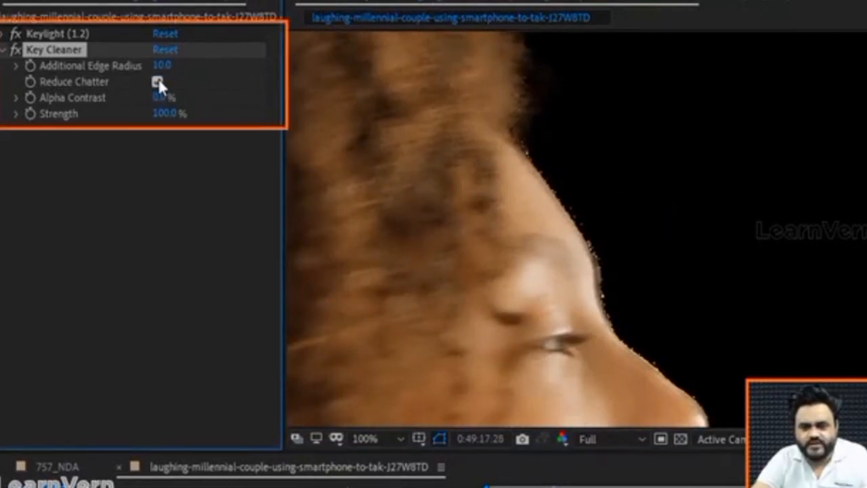
left_click_drag(163, 97, 213, 101)
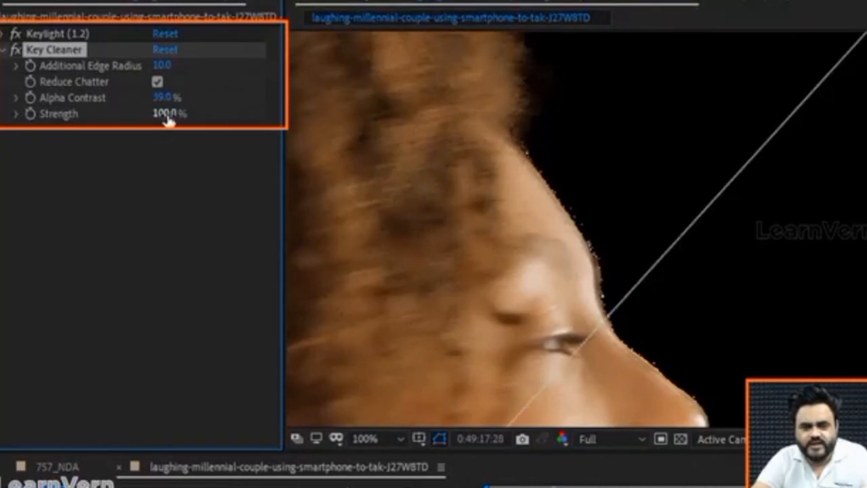
left_click_drag(167, 116, 130, 115)
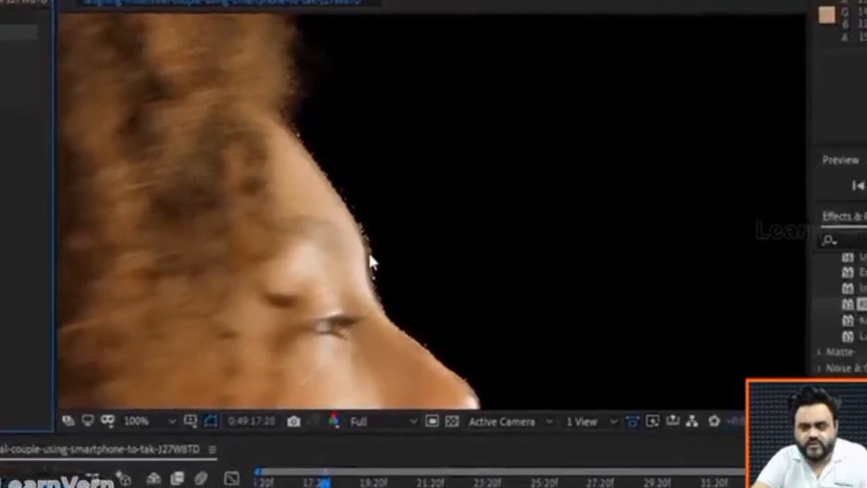
scroll(514, 271, "down", 2)
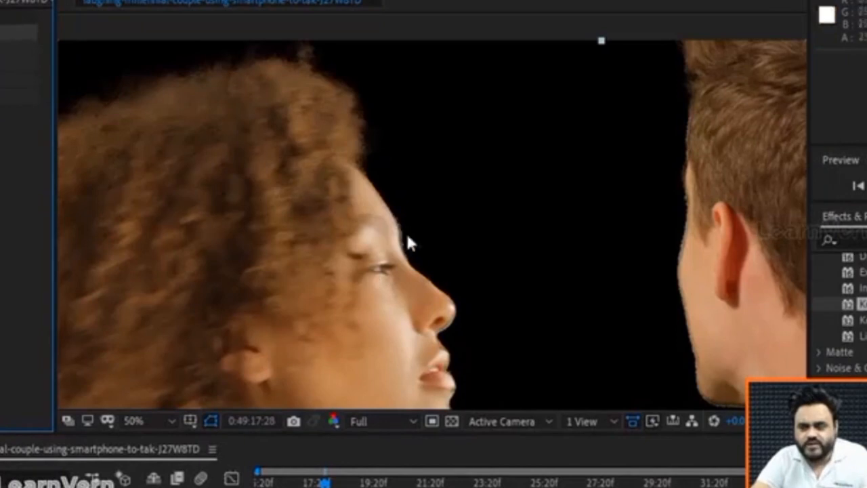
- Set Key Cleaner's Additional Edge Radius to 20.4 and check the edge of the woman's face closely
left_click_drag(568, 248, 472, 240)
scroll(617, 228, "up", 1)
left_click_drag(605, 243, 515, 245)
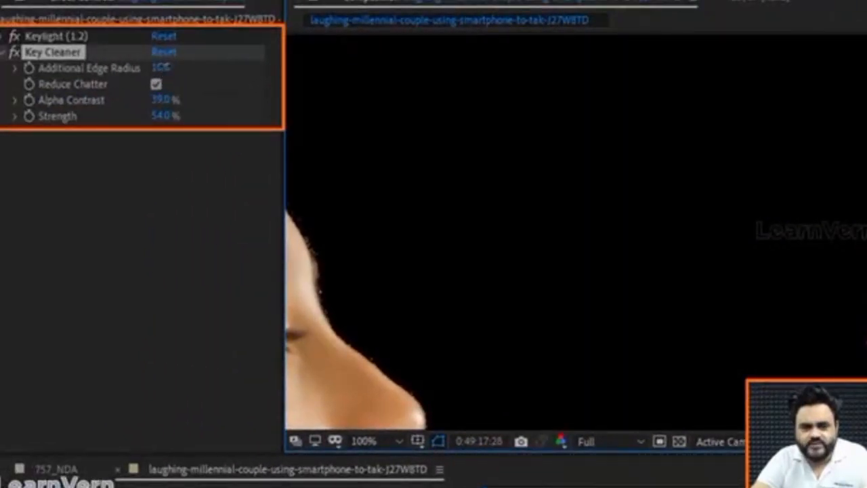
left_click_drag(161, 67, 238, 80)
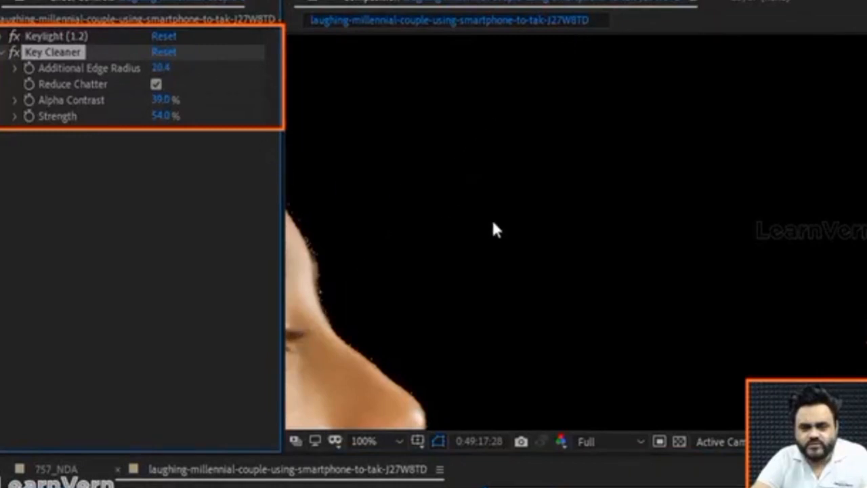
scroll(492, 254, "down", 6)
scroll(660, 298, "up", 2)
scroll(592, 262, "up", 2)
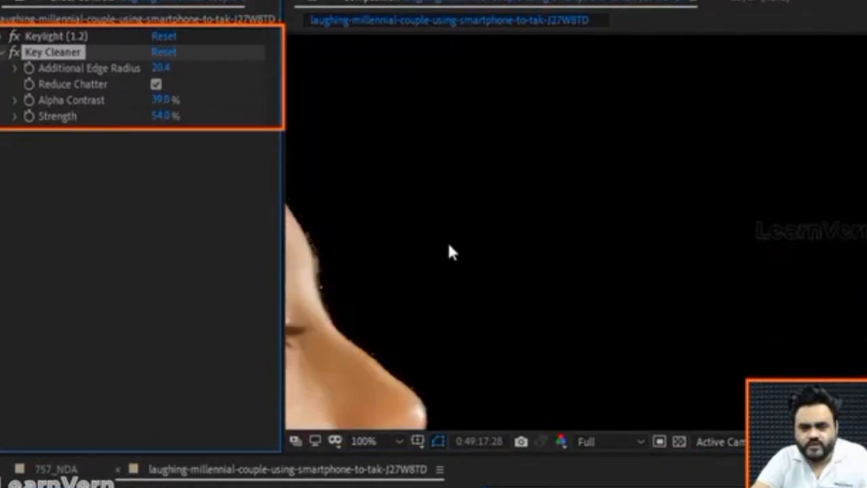
- Set Key Cleaner's Alpha Contrast to 86% and check the edges of the couple's faces
left_click_drag(449, 251, 554, 265)
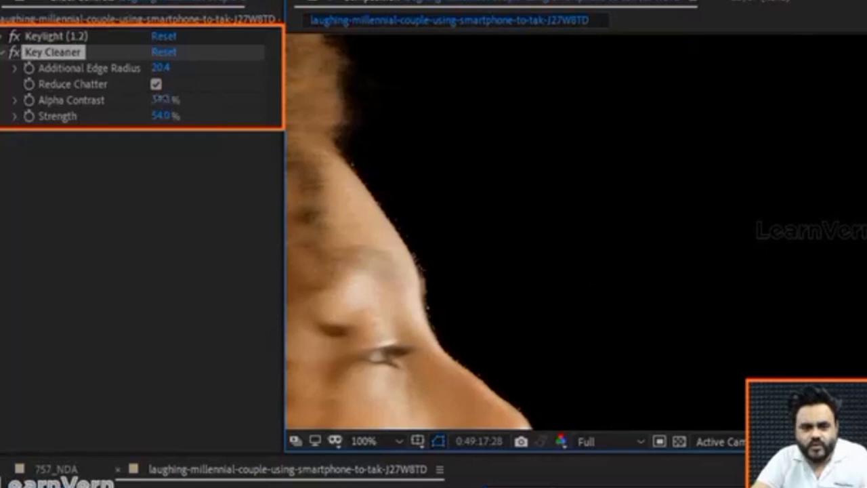
left_click_drag(163, 99, 200, 102)
scroll(478, 232, "down", 4)
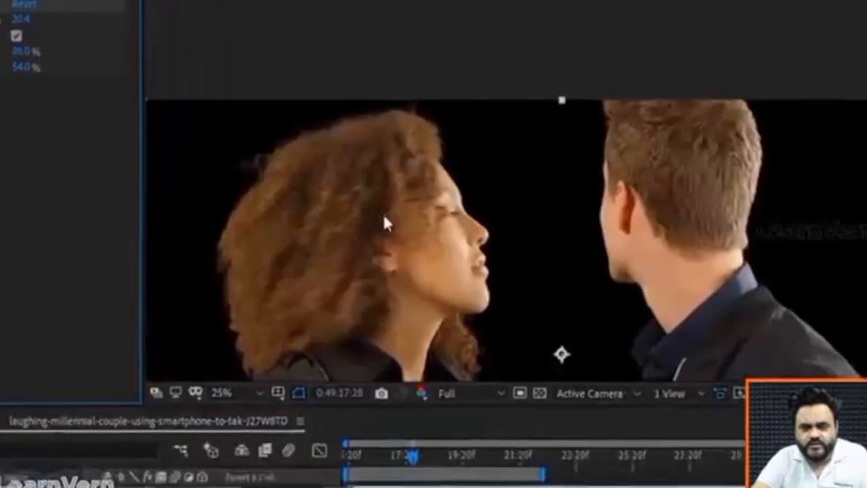
scroll(588, 281, "up", 2)
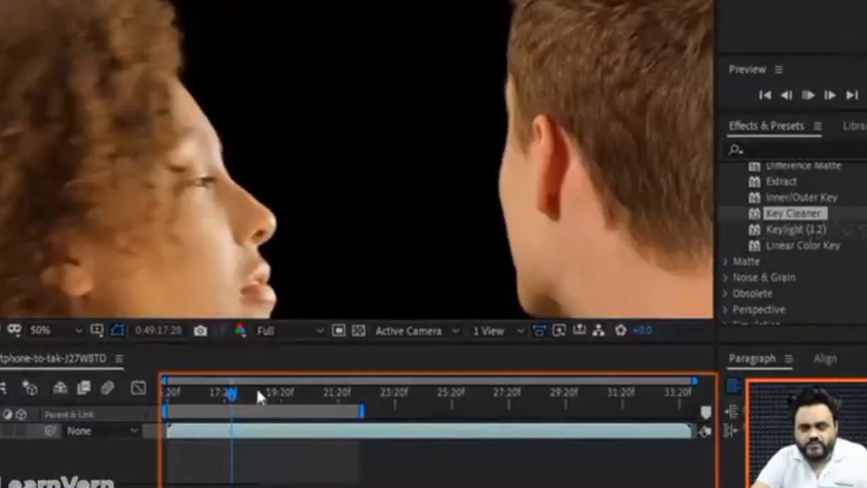
- Add the Advanced Spill Suppressor to the couple clip, viewed at its first frame, and set its Method to Ultra
left_click_drag(231, 395, 146, 387)
scroll(799, 252, "up", 3)
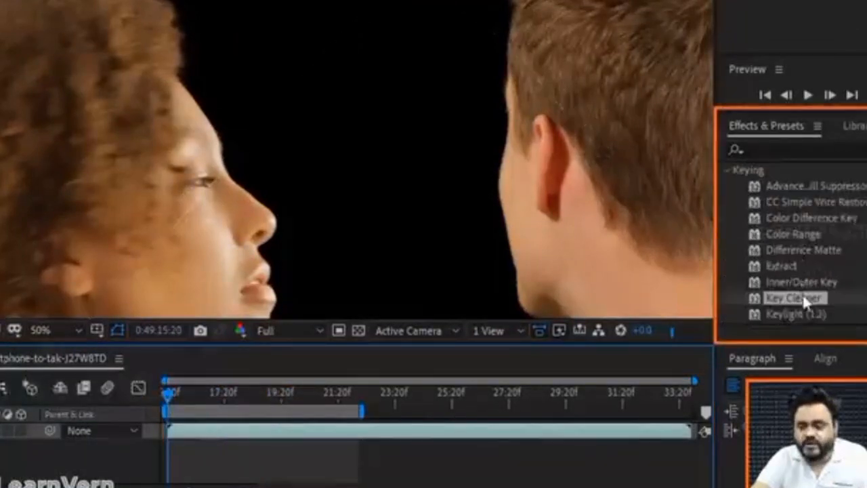
left_click(768, 147)
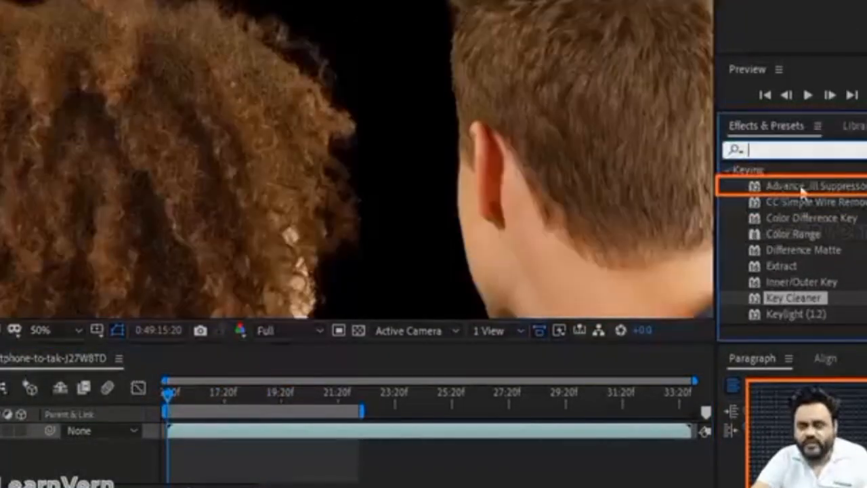
left_click_drag(803, 192, 293, 154)
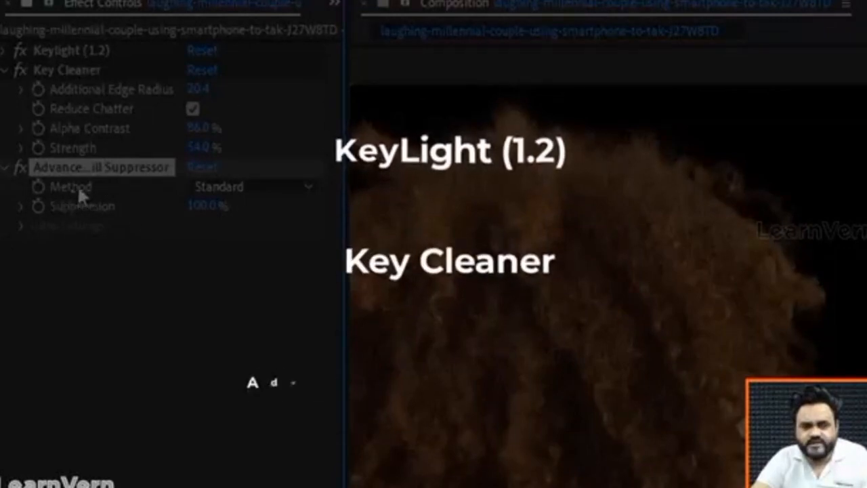
left_click(284, 189)
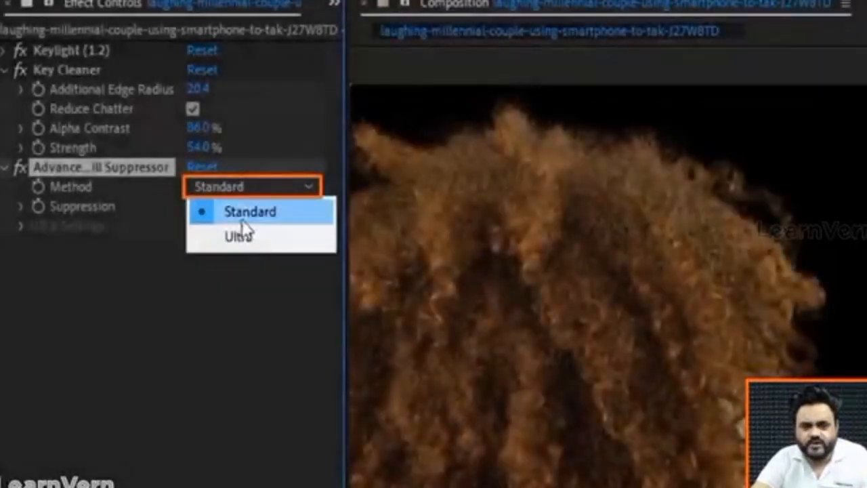
left_click(242, 237)
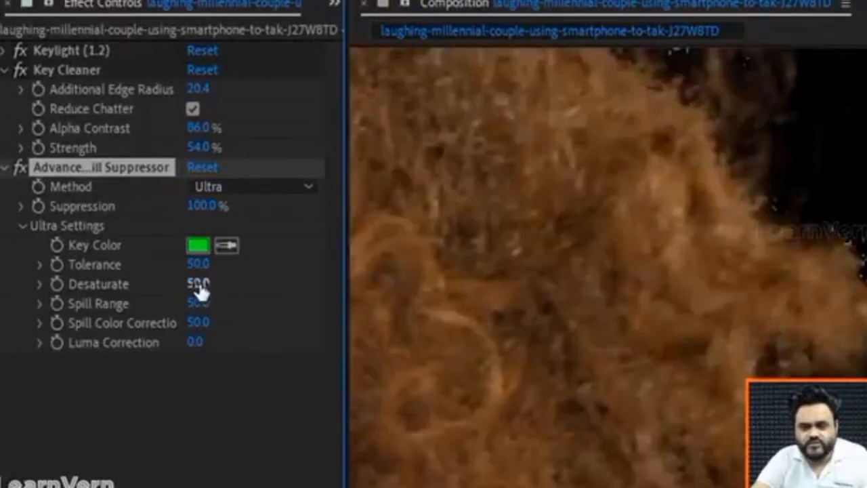
- Sample the spill suppressor's Key Color from the footage, finishing with a light cream tone from the woman's hair
left_click(225, 246)
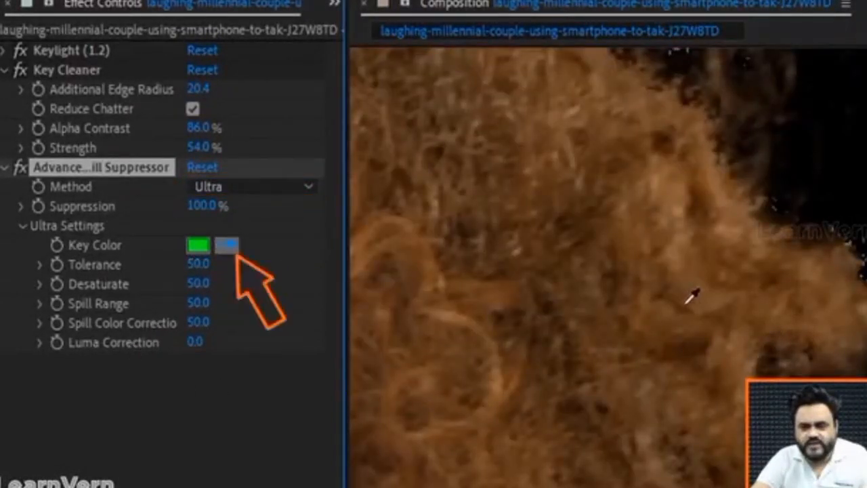
left_click(857, 236)
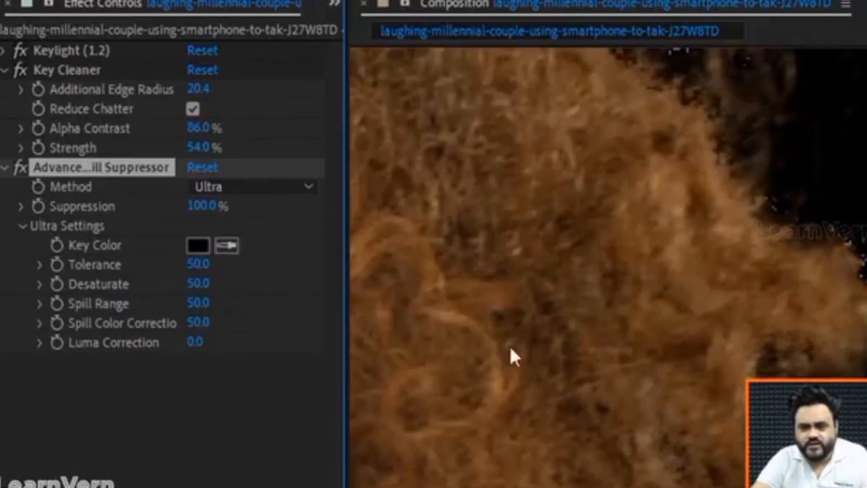
left_click(226, 246)
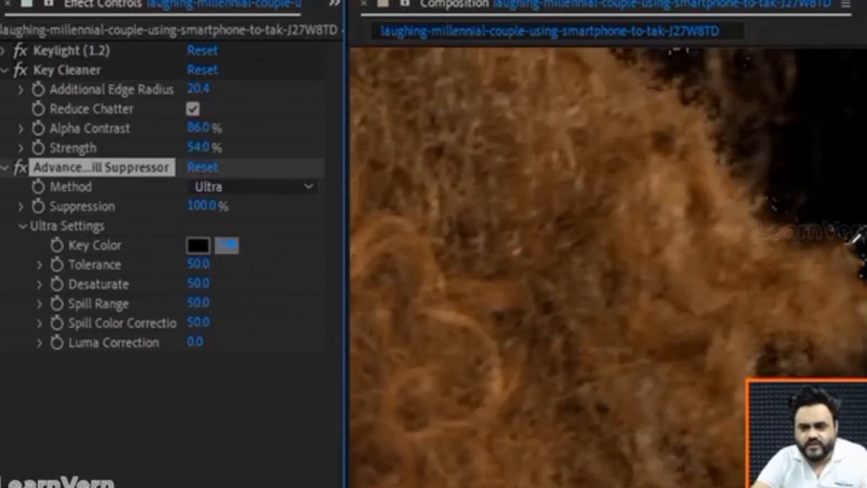
left_click(681, 358)
- Set the spill suppressor's Tolerance to 18, adjust Desaturate, and reduce Suppression to a few percent
left_click_drag(199, 264, 282, 271)
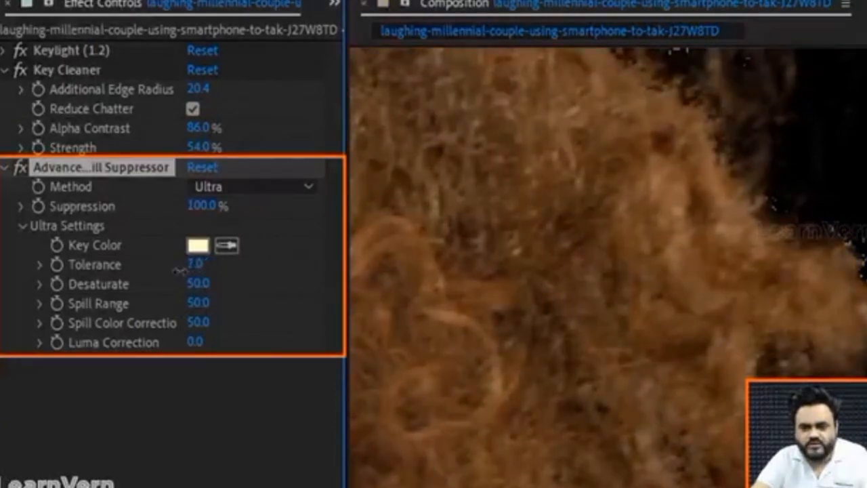
left_click_drag(246, 289, 253, 290)
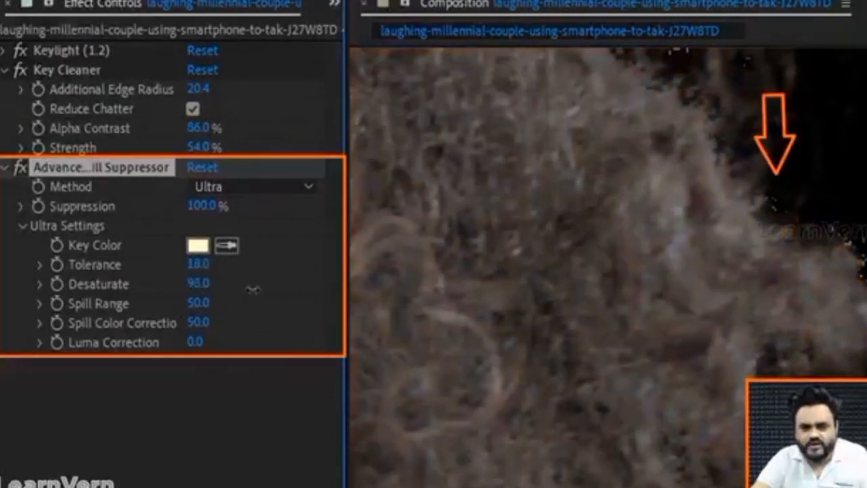
left_click_drag(200, 206, 126, 207)
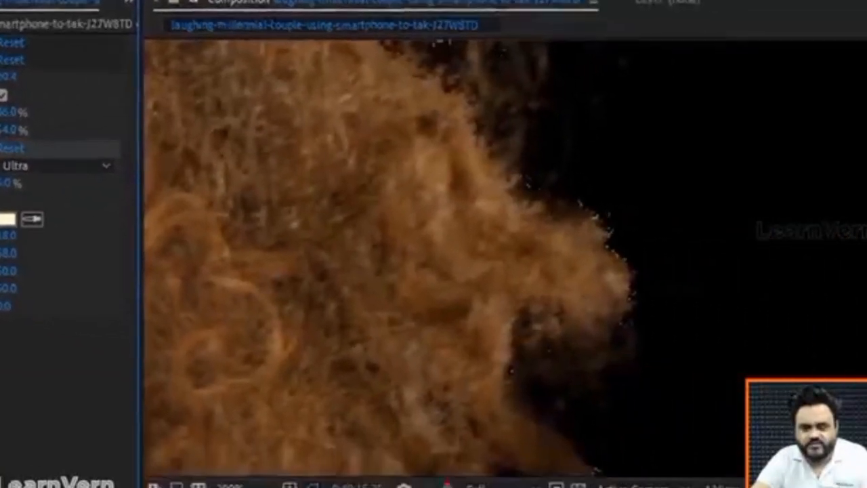
- Preview the keyed couple clip from its first frame with the whole picture in view
scroll(592, 374, "down", 3)
scroll(432, 381, "down", 1)
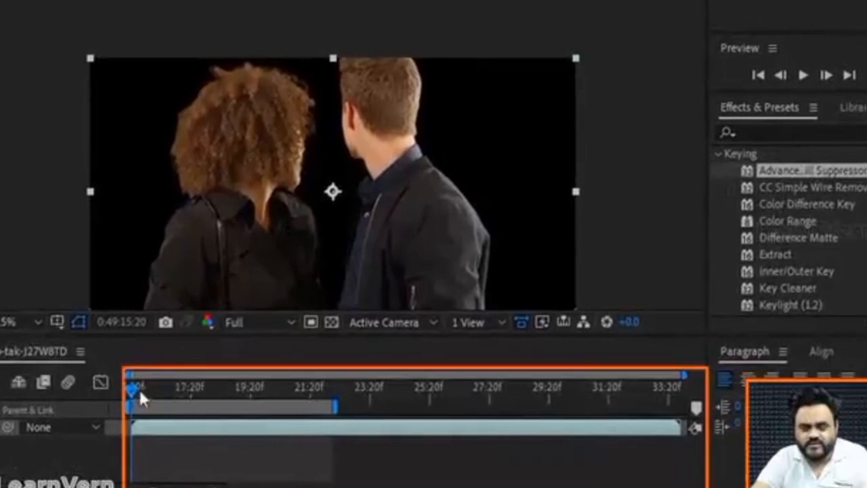
left_click_drag(139, 391, 126, 407)
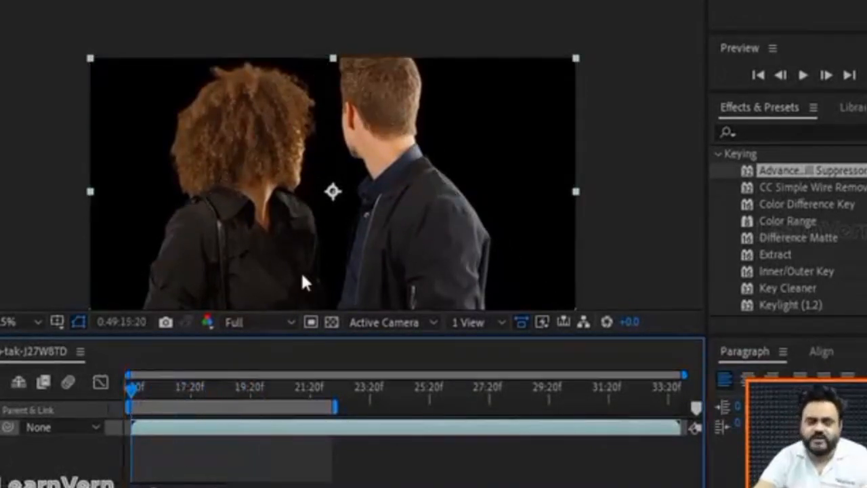
key("space")
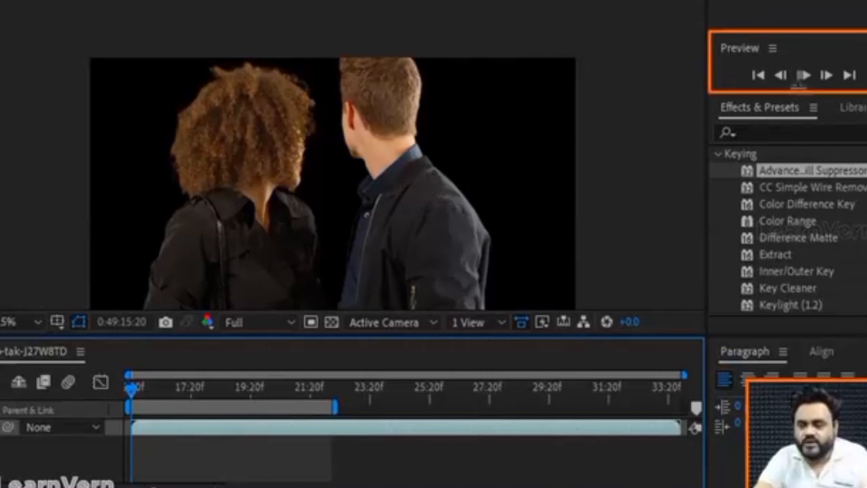
left_click(804, 77)
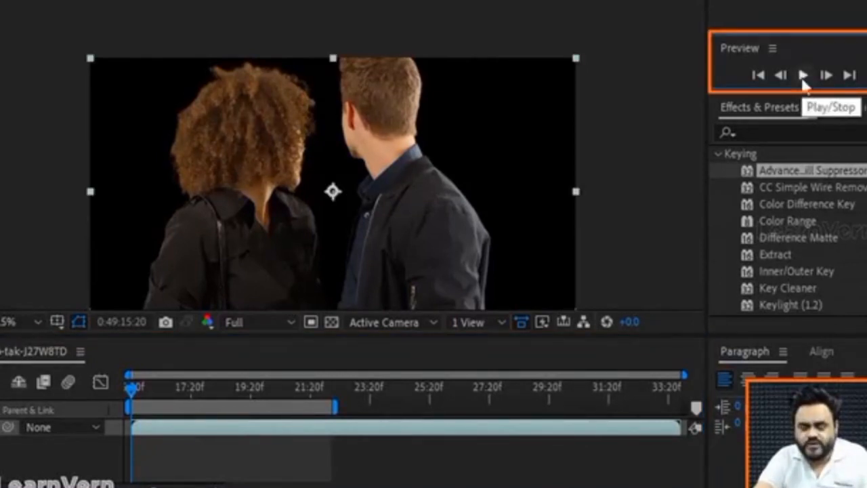
left_click(802, 77)
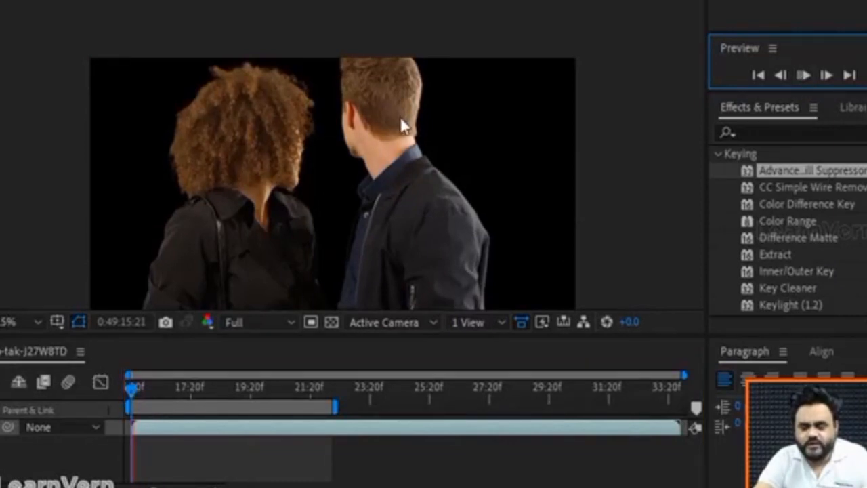
left_click(302, 199)
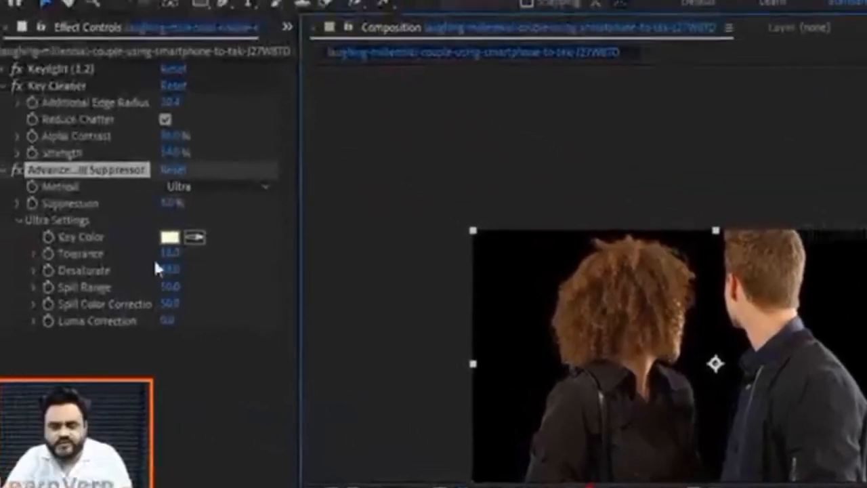
- Import the popular-london-tourist-attraction-and-landmark-of--J65CSCP clip from the project files folder and place it beneath the couple layer in the timeline
left_click(287, 27)
left_click(308, 45)
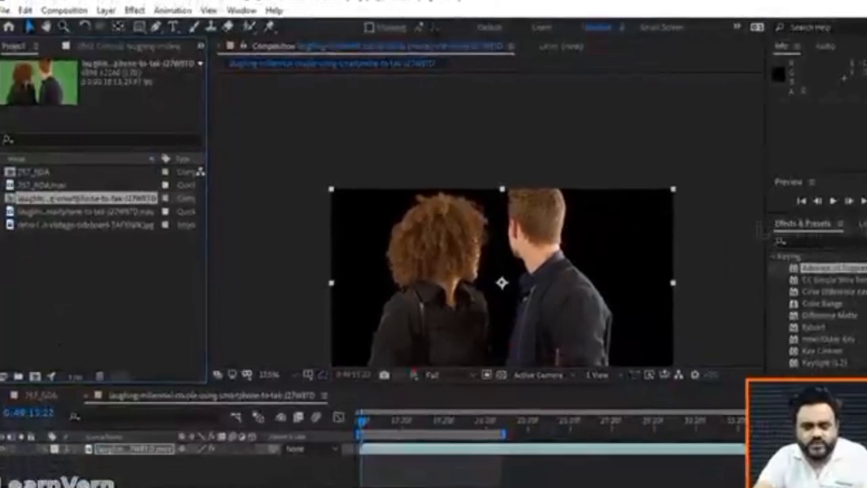
left_click(165, 449)
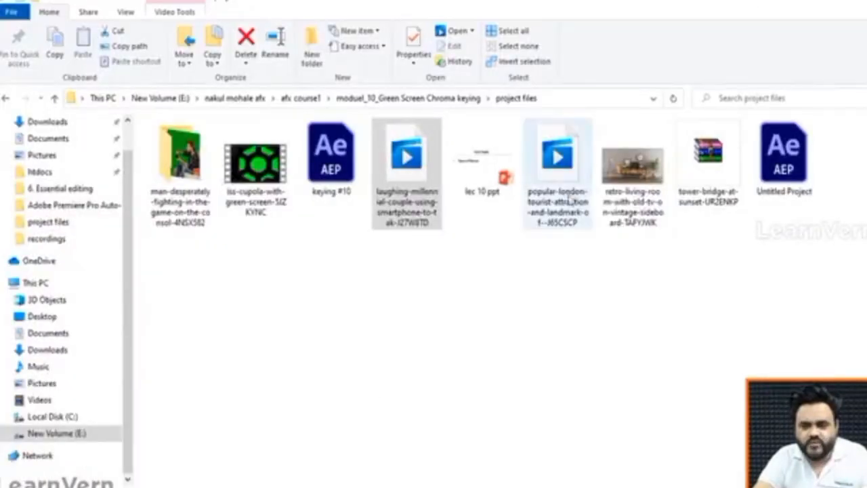
left_click_drag(569, 201, 82, 304)
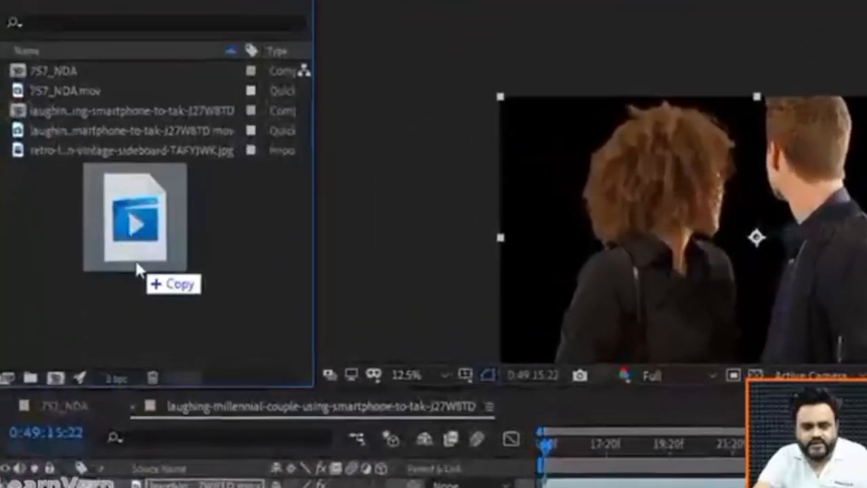
left_click_drag(138, 269, 139, 262)
left_click_drag(60, 143, 146, 485)
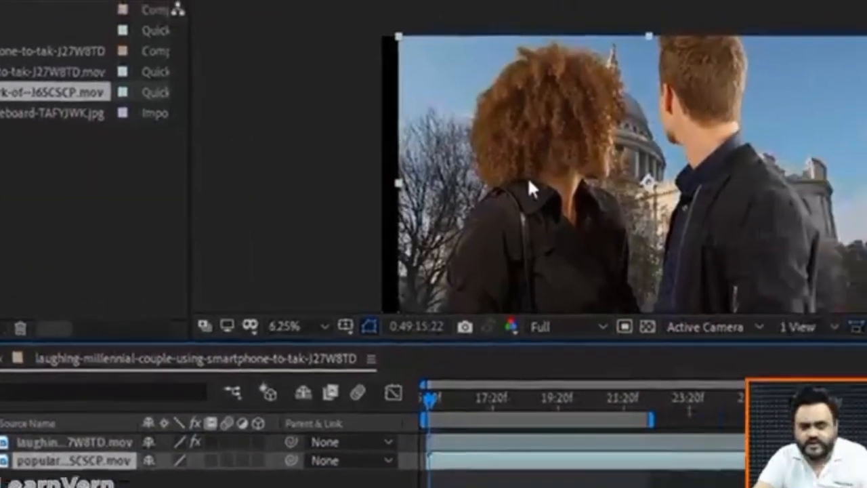
- Scale up the London landmark layer so it covers the black side bars and fills the frame behind the couple
scroll(527, 176, "down", 1)
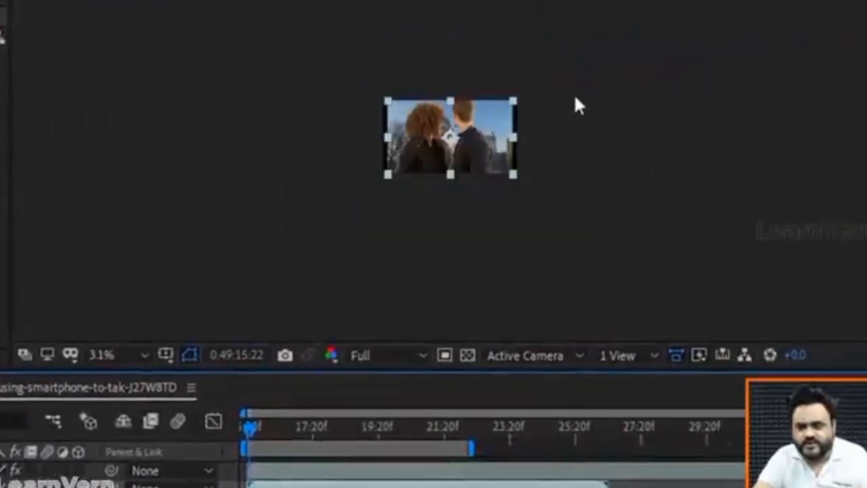
left_click(515, 93)
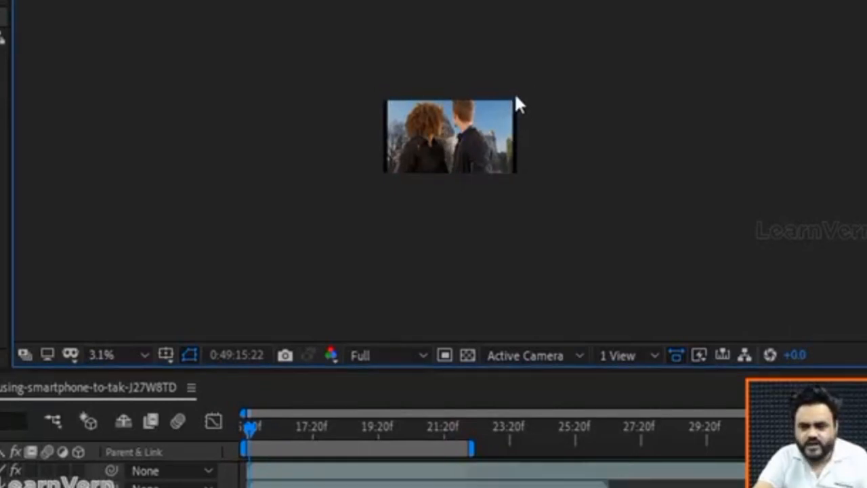
left_click(495, 121)
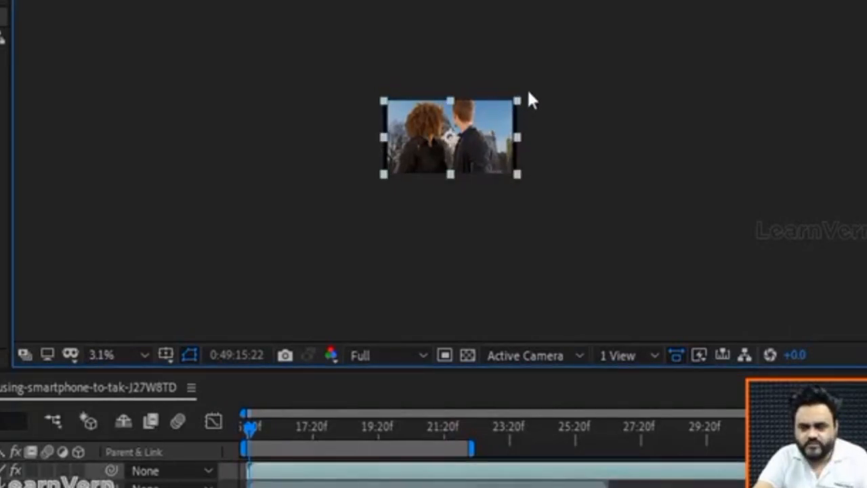
scroll(513, 151, "up", 2)
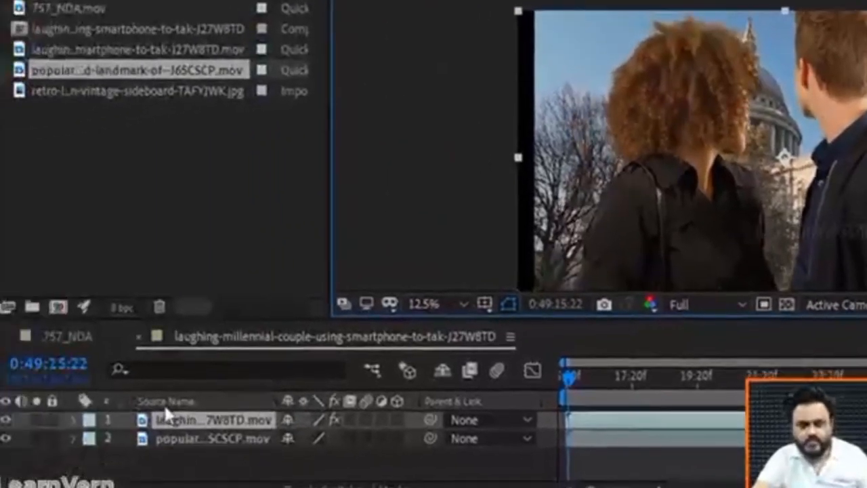
left_click(185, 439)
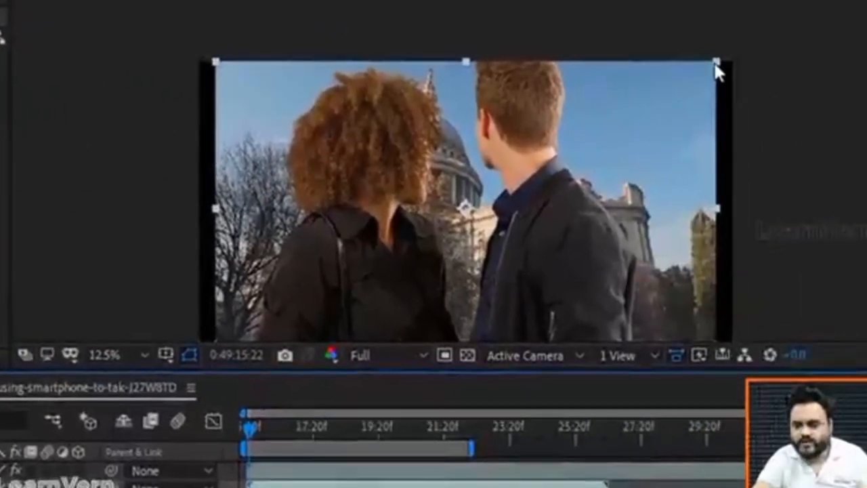
left_click_drag(836, 43, 866, 23)
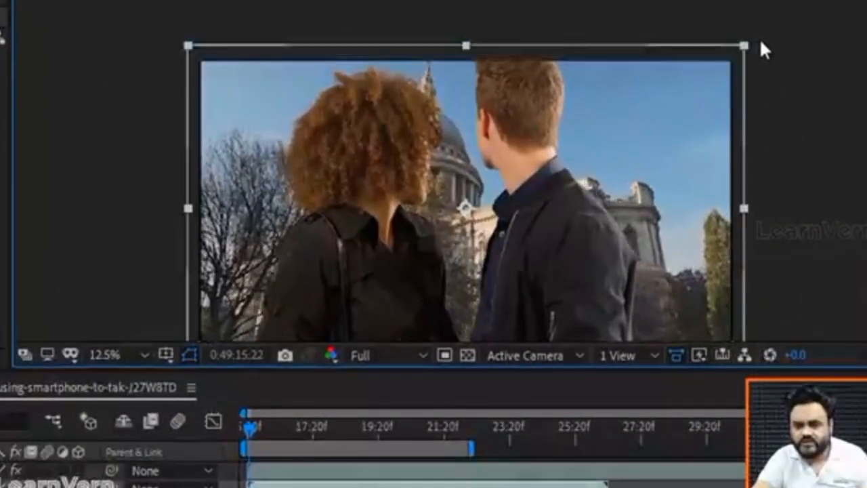
left_click_drag(762, 42, 757, 43)
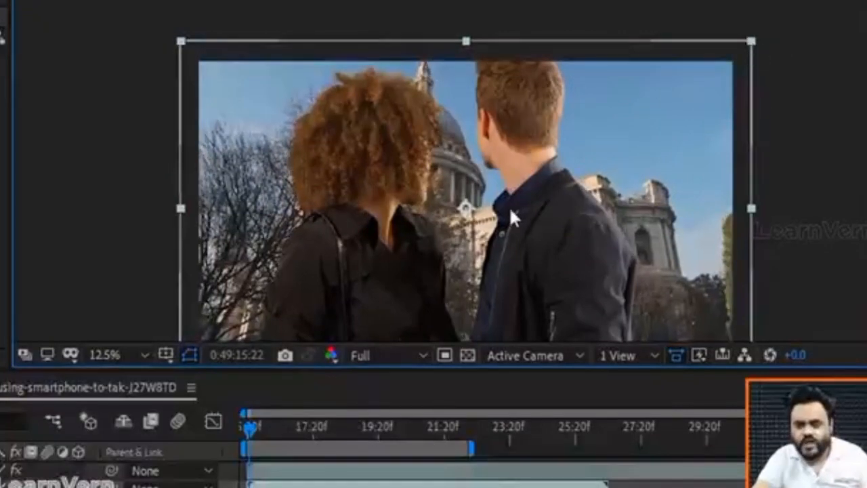
key("comma")
key("comma")
key("period")
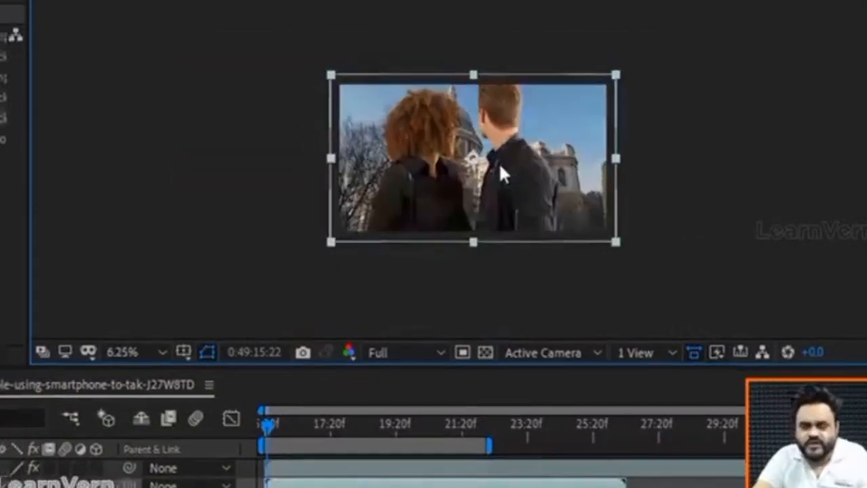
- Apply the Lumetri Color effect from the Color Correction category to the laughing couple layer
left_click(201, 421)
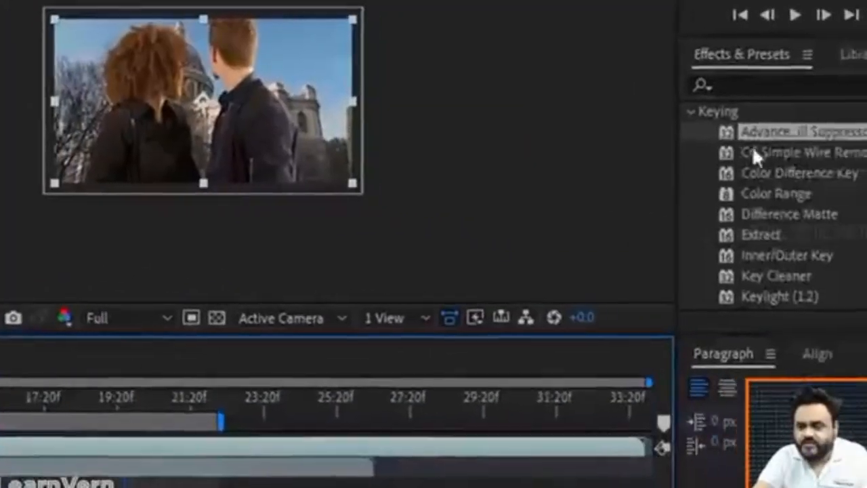
left_click(727, 86)
left_click(686, 113)
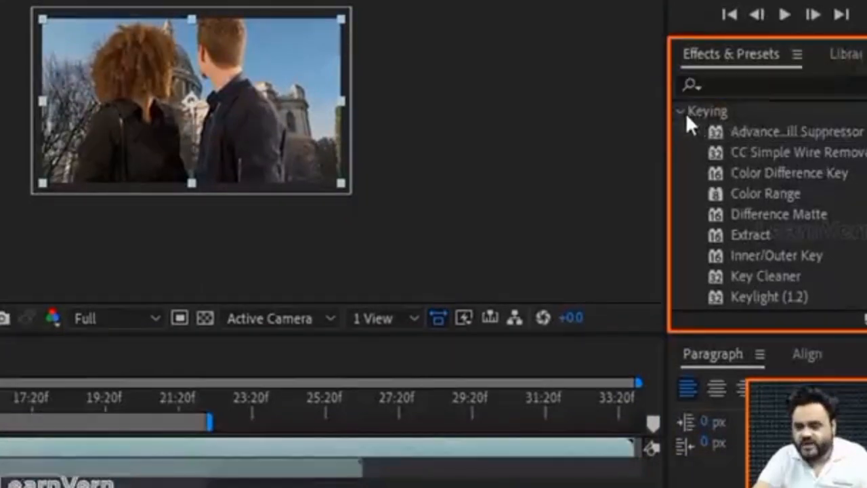
left_click(681, 111)
scroll(718, 204, "up", 6)
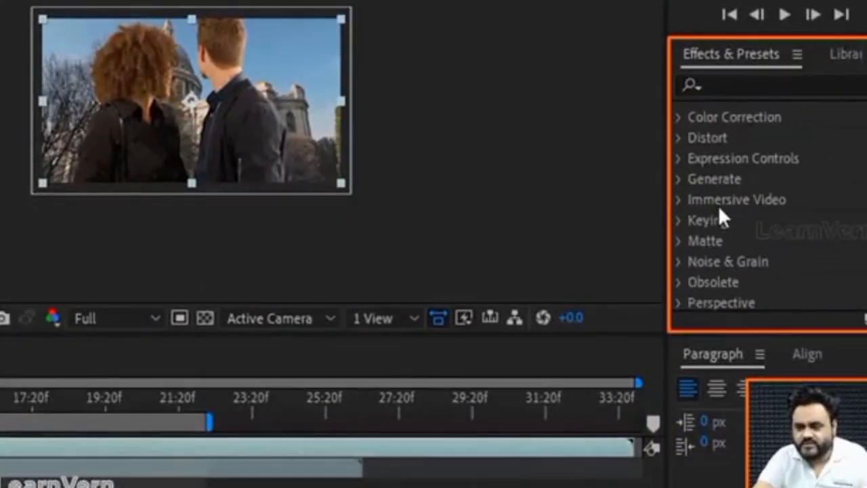
left_click(679, 256)
scroll(771, 226, "down", 12)
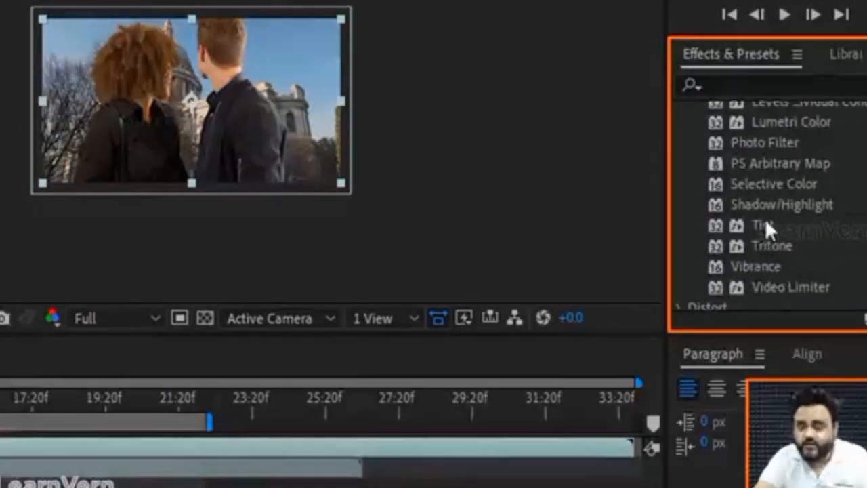
scroll(779, 210, "down", 2)
scroll(780, 190, "up", 2)
scroll(766, 188, "up", 2)
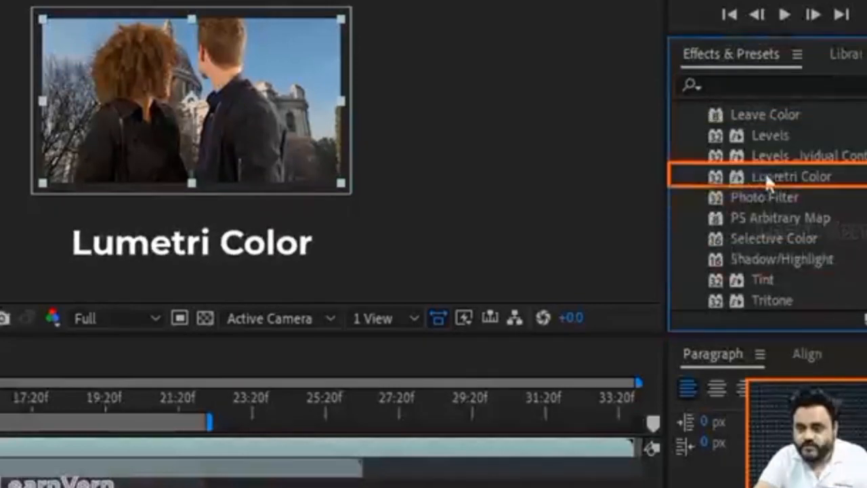
left_click_drag(769, 177, 190, 415)
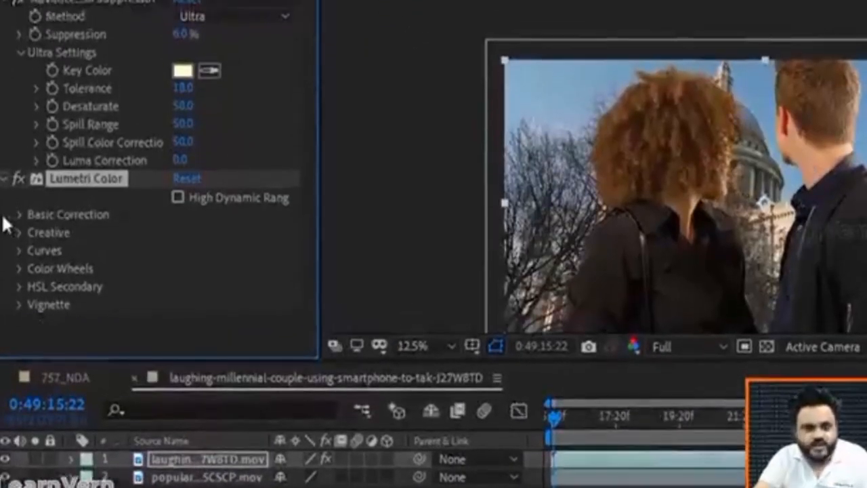
- In the Basic Correction settings of Lumetri Color, set Exposure to 0.5 and Contrast to 18
left_click(19, 179)
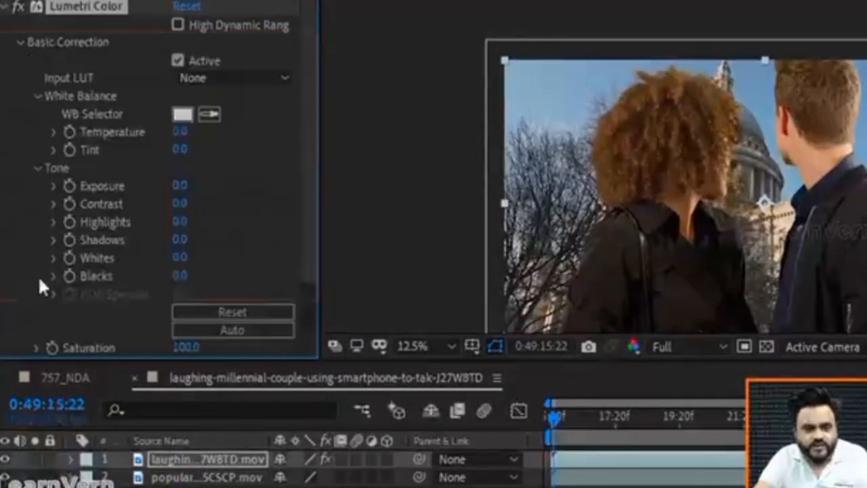
left_click_drag(177, 193, 205, 187)
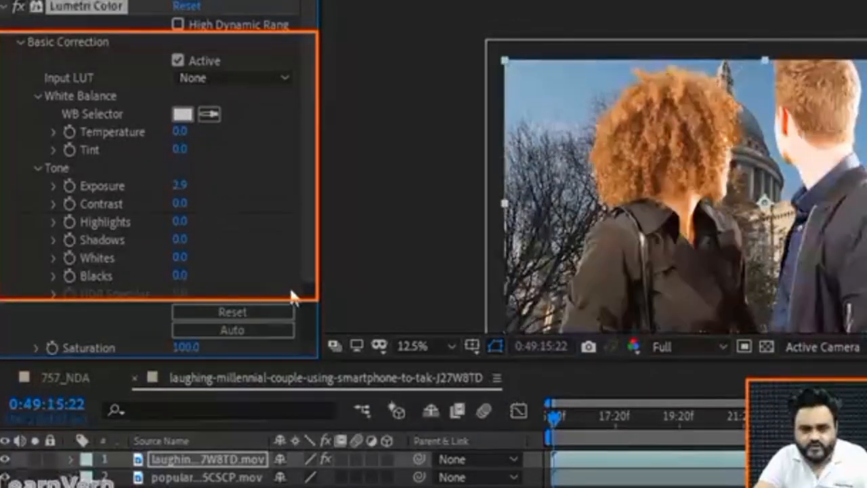
left_click(178, 186)
key("Return")
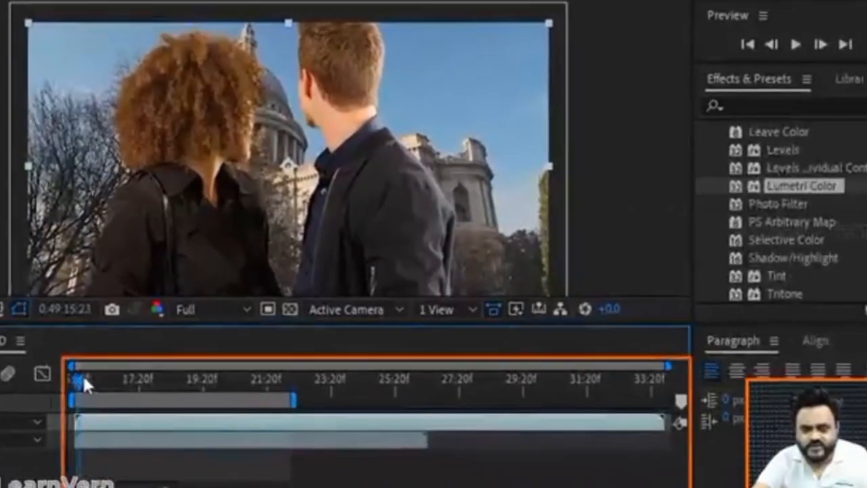
- Preview the composite from its first frame and inspect the woman's hair edges against the cathedral dome up close
left_click_drag(559, 418, 664, 422)
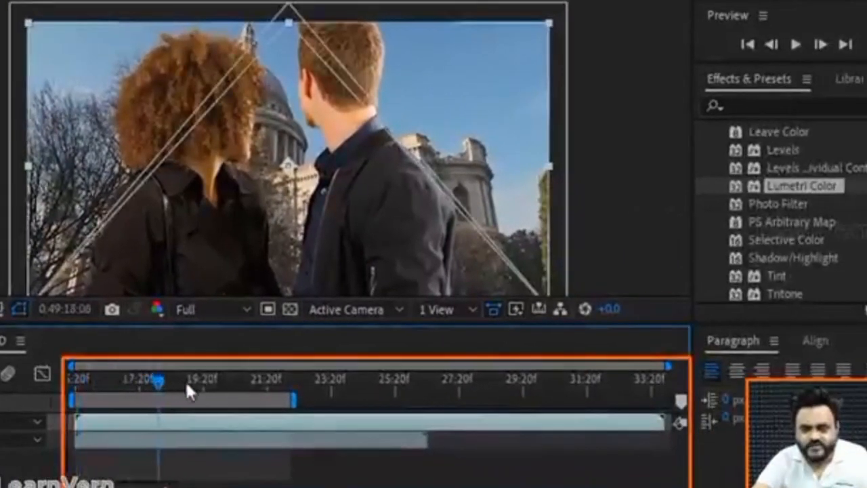
left_click_drag(168, 384, 15, 389)
left_click(798, 48)
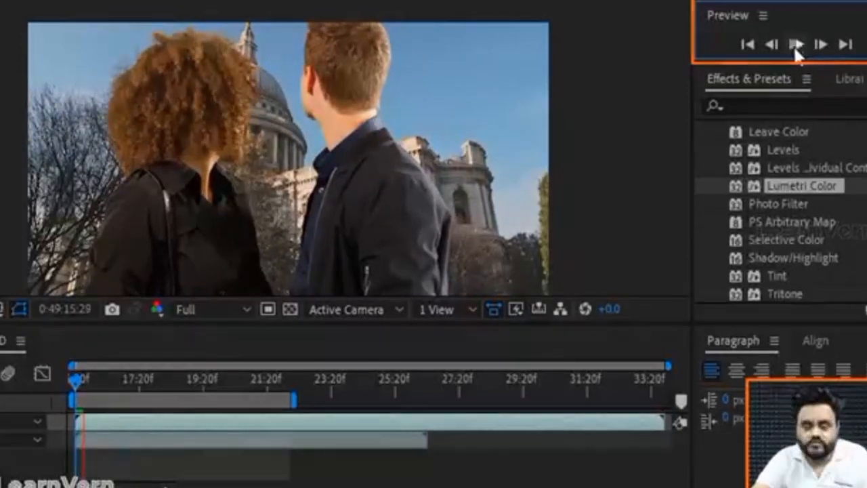
left_click(795, 46)
scroll(426, 267, "up", 4)
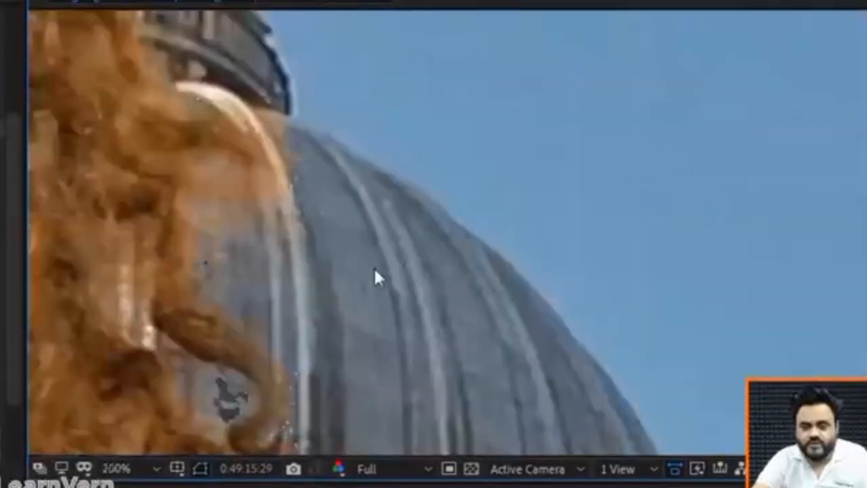
scroll(216, 253, "down", 1)
scroll(633, 265, "down", 2)
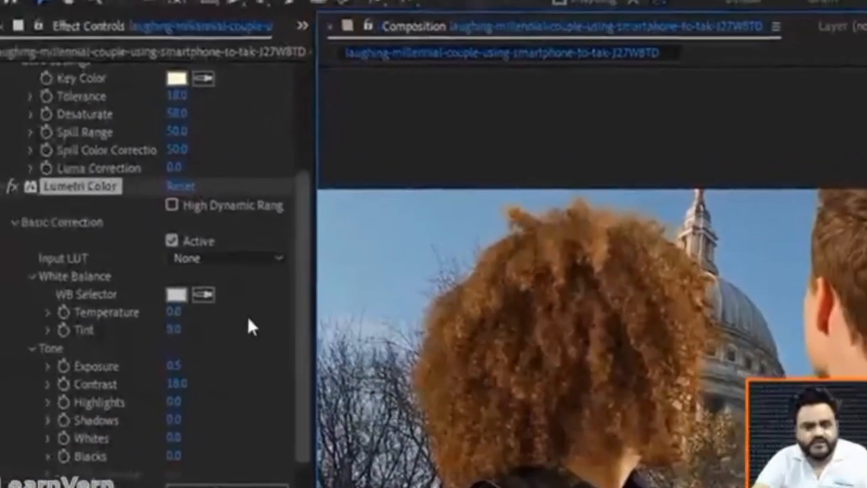
- Enable Edge Colour Correction in the couple layer's Keylight (1.2) effect and set Edge Hardness to 72
scroll(101, 220, "up", 5)
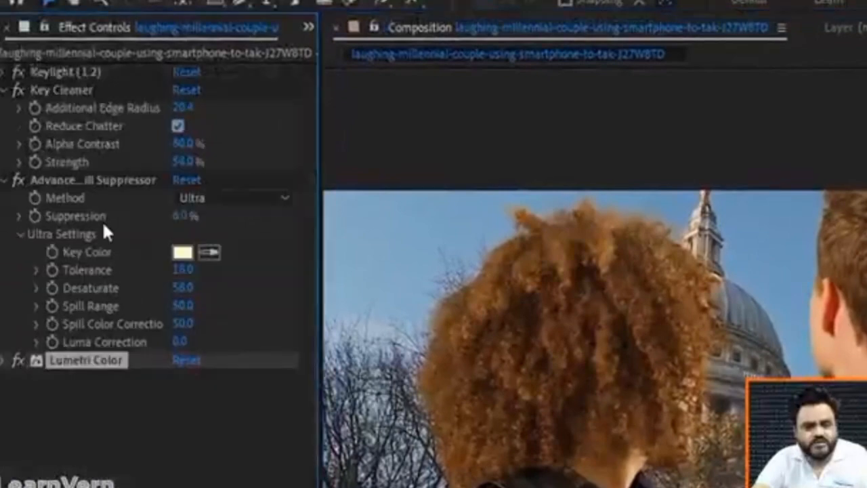
left_click(5, 74)
scroll(170, 376, "down", 5)
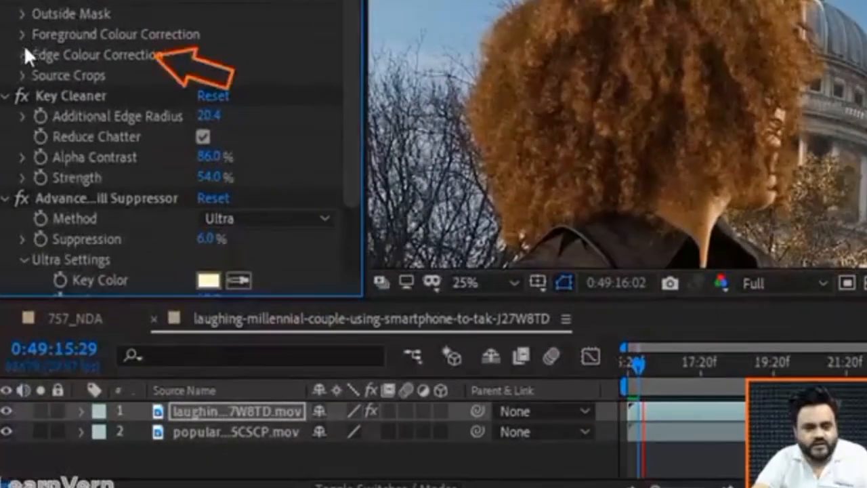
left_click(23, 54)
left_click(202, 76)
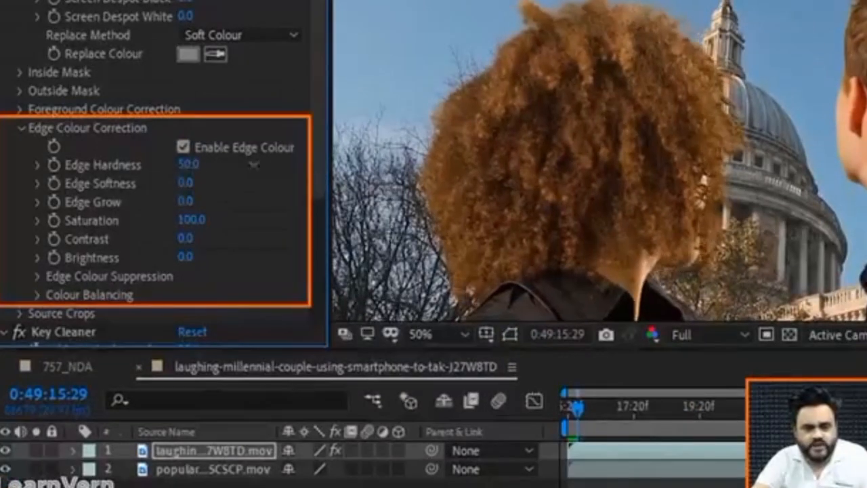
left_click_drag(254, 165, 271, 164)
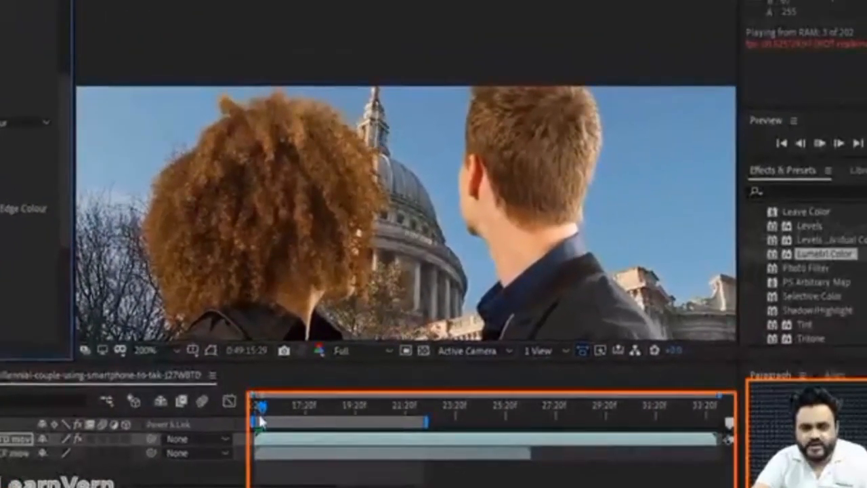
- Examine the hair edge at 0:49:15:20 and set Keylight's Edge Softness to 6.8 and Edge Grow to -2.7
key("period")
key("period")
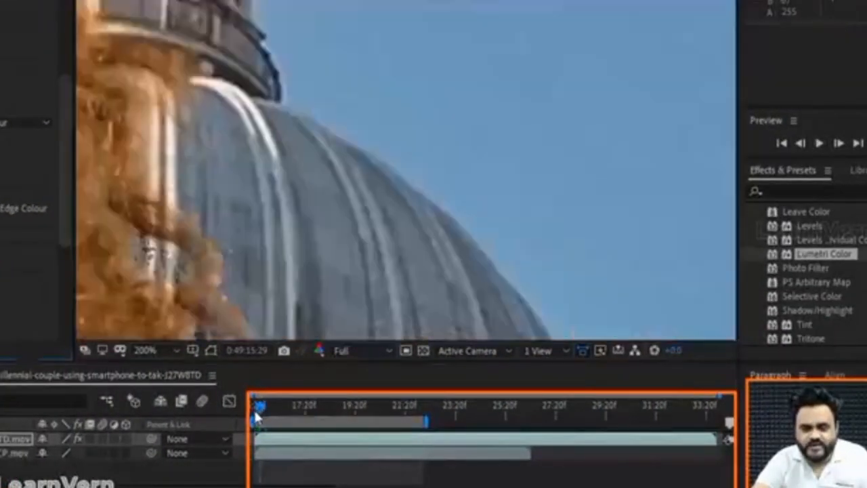
mouse_move(254, 409)
left_mouse_down()
mouse_move(267, 410)
mouse_move(252, 411)
left_mouse_up()
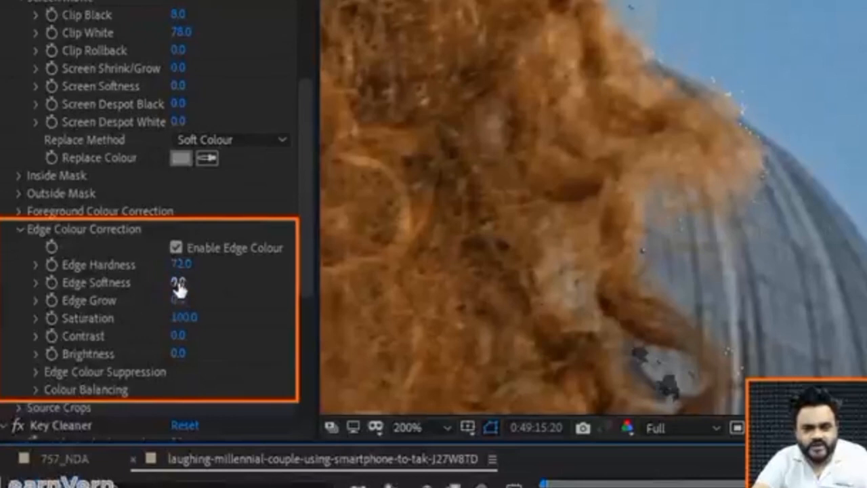
left_click_drag(178, 289, 203, 290)
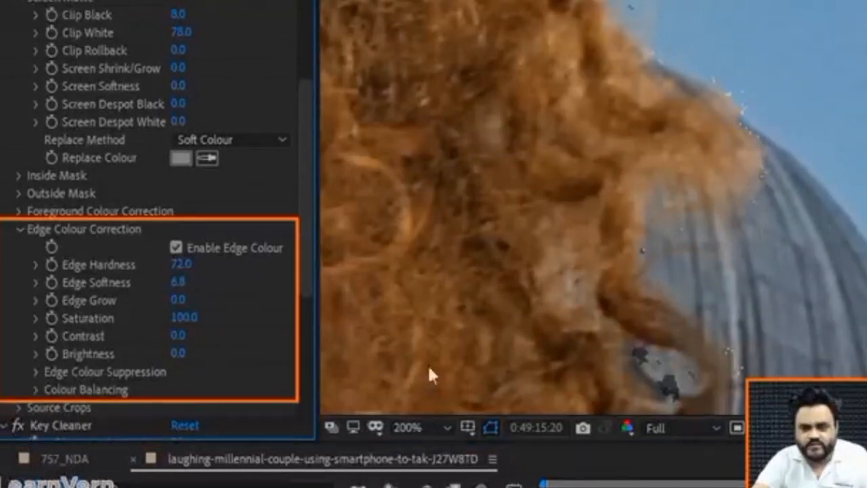
left_click_drag(179, 300, 148, 300)
- Collapse the Keylight (1.2), Key Cleaner and Advanced Spill Suppressor settings with the whole composite in view
scroll(745, 230, "down", 8)
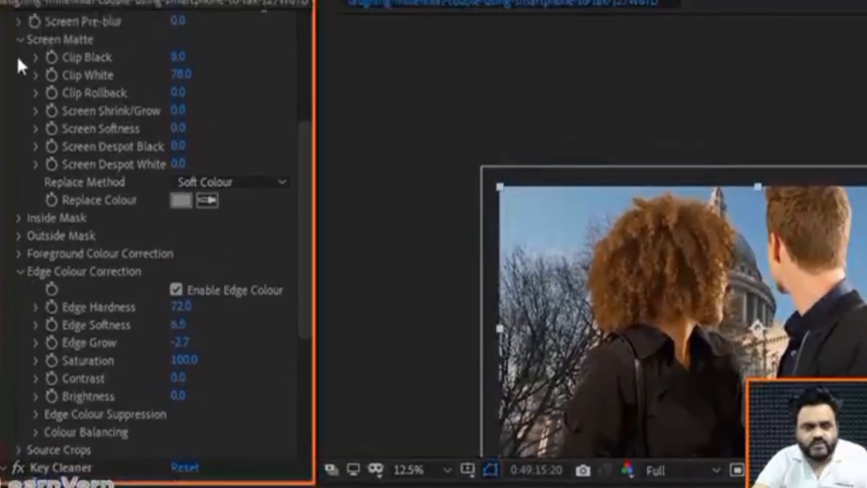
scroll(31, 59, "up", 7)
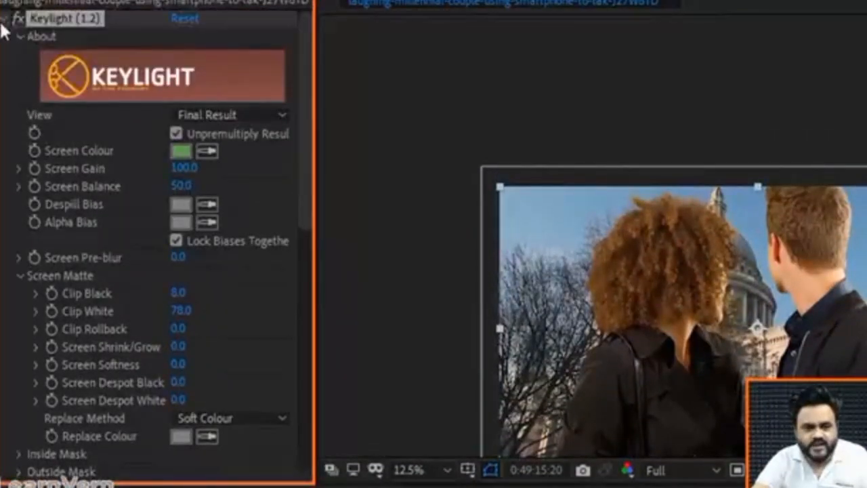
left_click(6, 20)
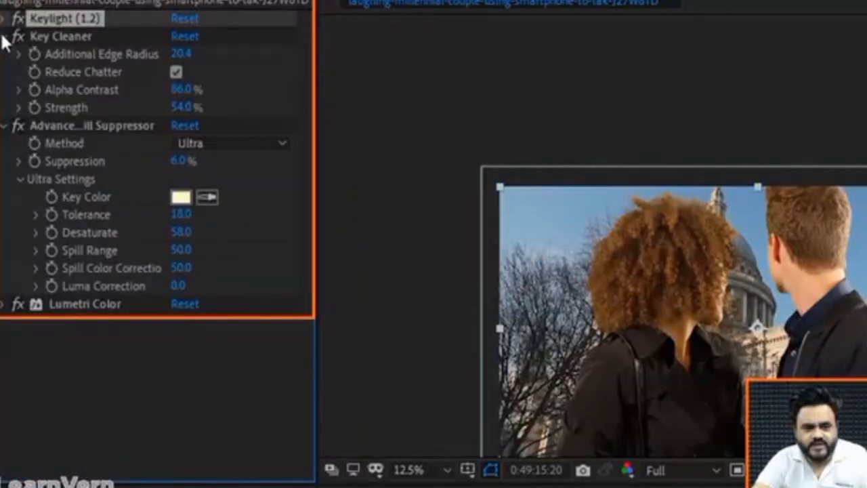
left_click(5, 36)
left_click(5, 54)
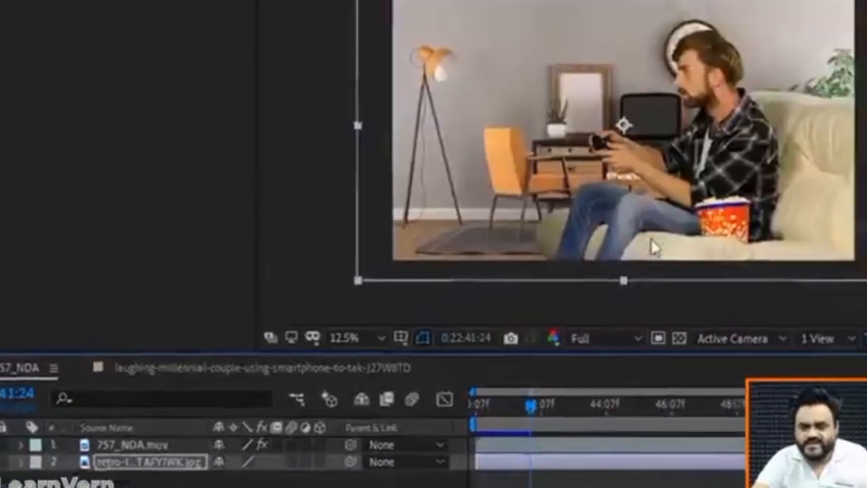
- In the 757_NDA composition, search the effects for "key" and apply Key Cleaner to the keyed footage of the seated man
scroll(668, 115, "up", 2)
left_click_drag(772, 71, 715, 227)
scroll(671, 115, "up", 1)
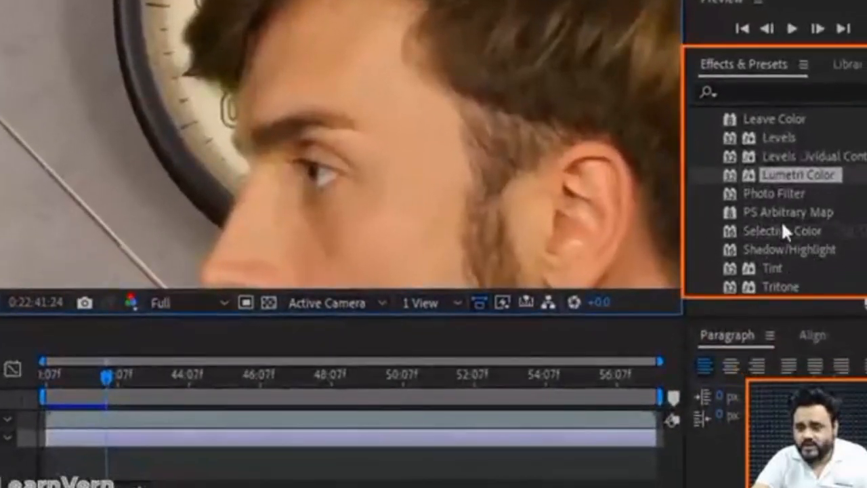
scroll(784, 231, "up", 10)
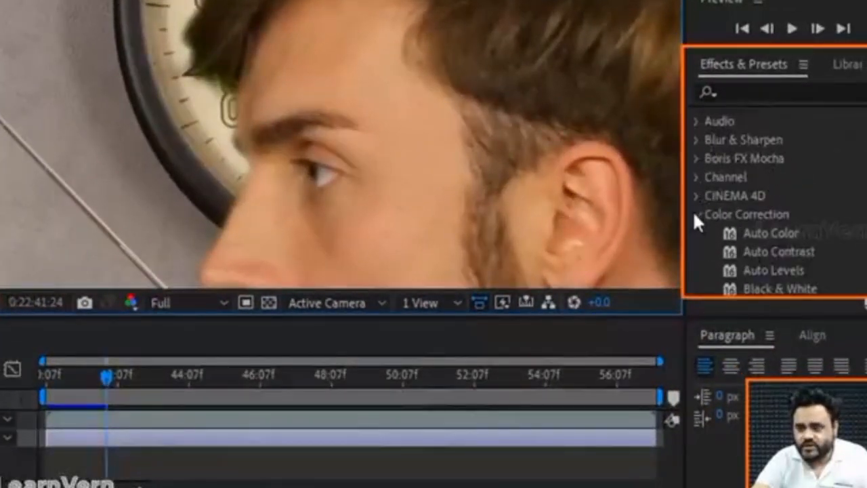
left_click(697, 215)
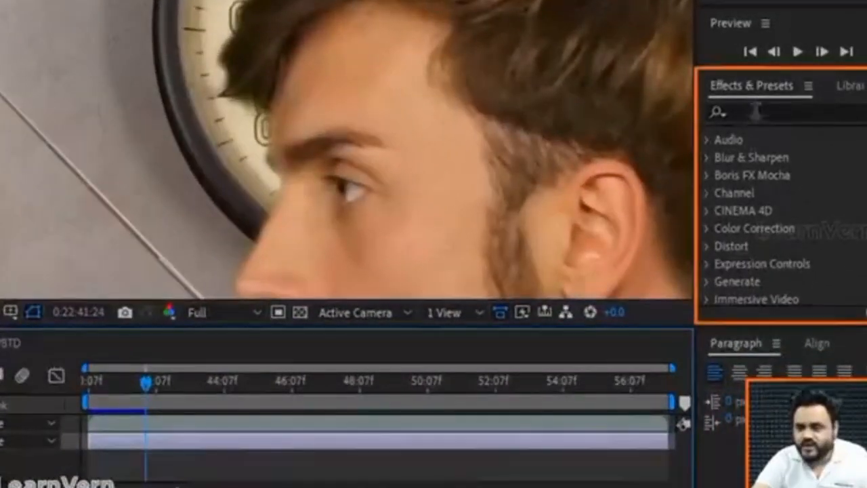
left_click(759, 110)
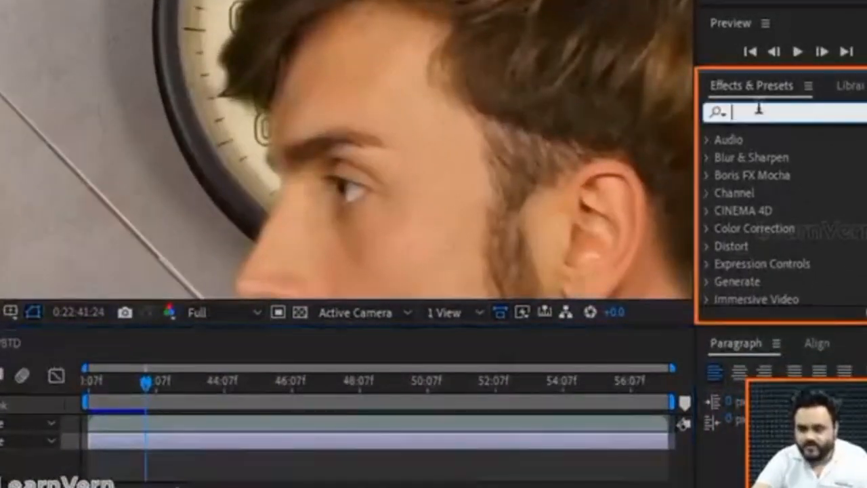
type("key")
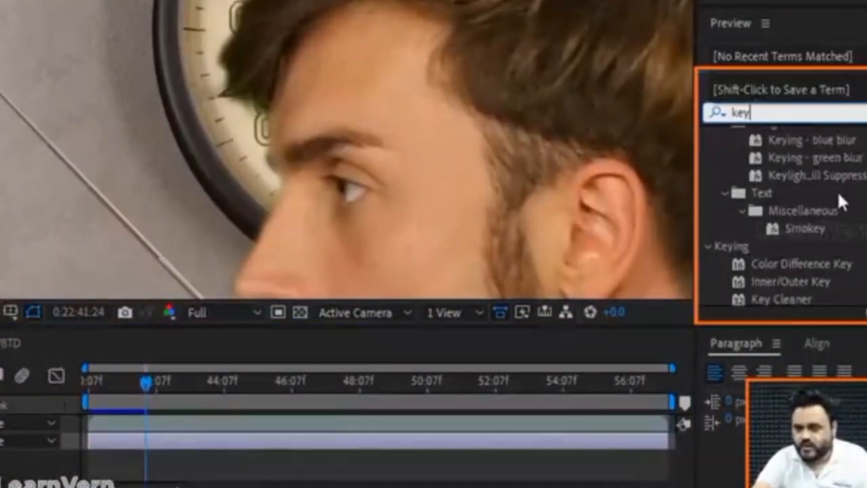
scroll(797, 226, "down", 4)
left_click_drag(787, 210, 404, 124)
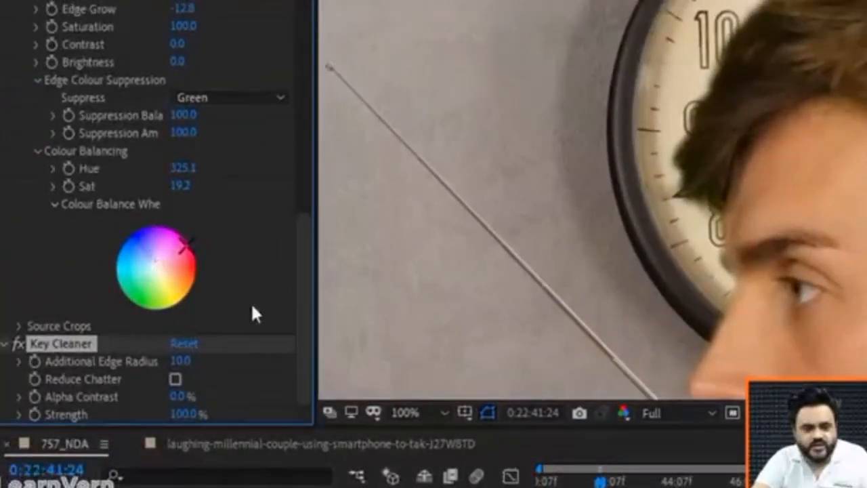
- Switch Key Cleaner's Reduce Chatter on and off to compare the edges of the man's hair up close
left_click(175, 380)
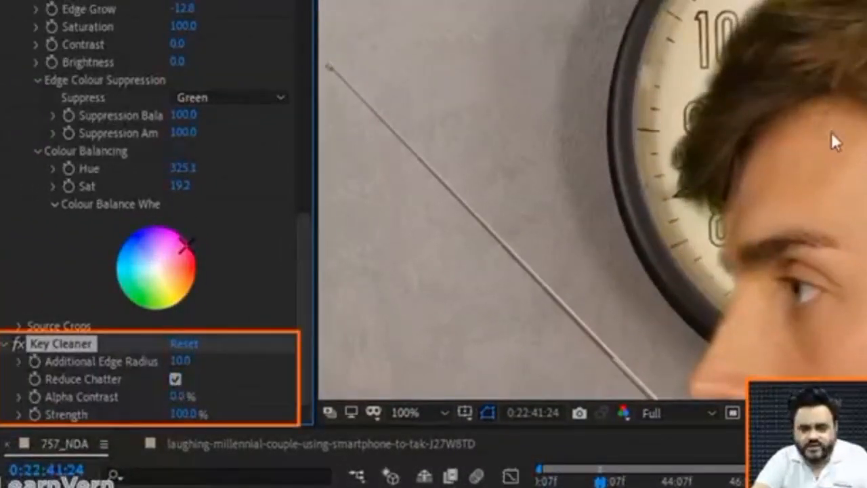
scroll(707, 108, "up", 1)
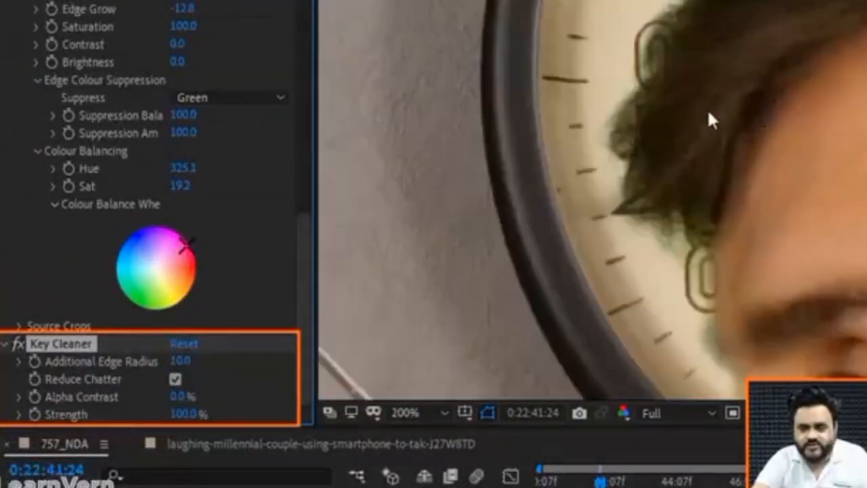
left_click(176, 379)
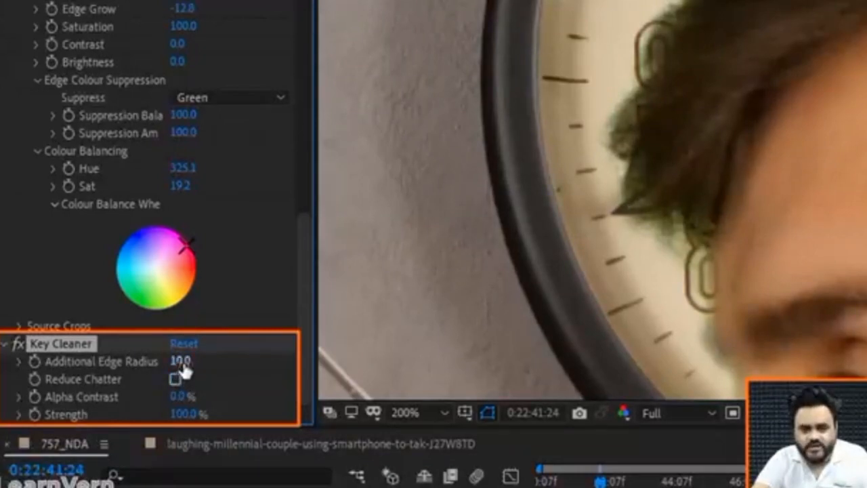
left_click(182, 361)
left_click(175, 379)
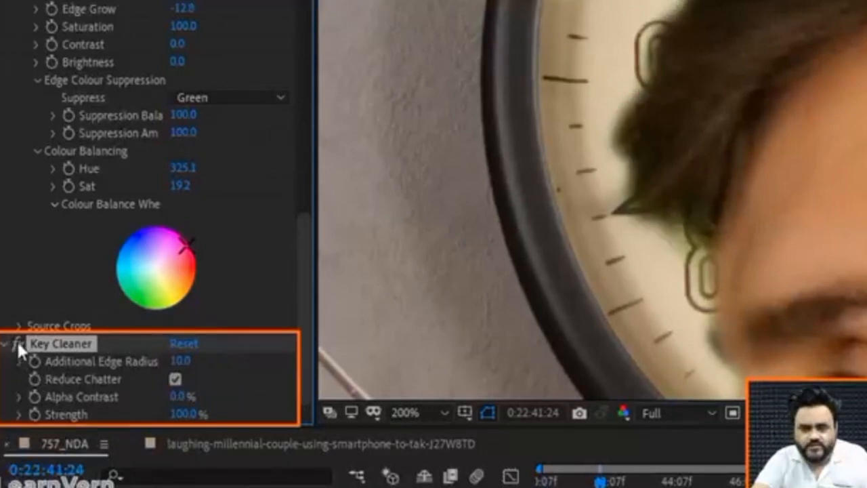
left_click(176, 380)
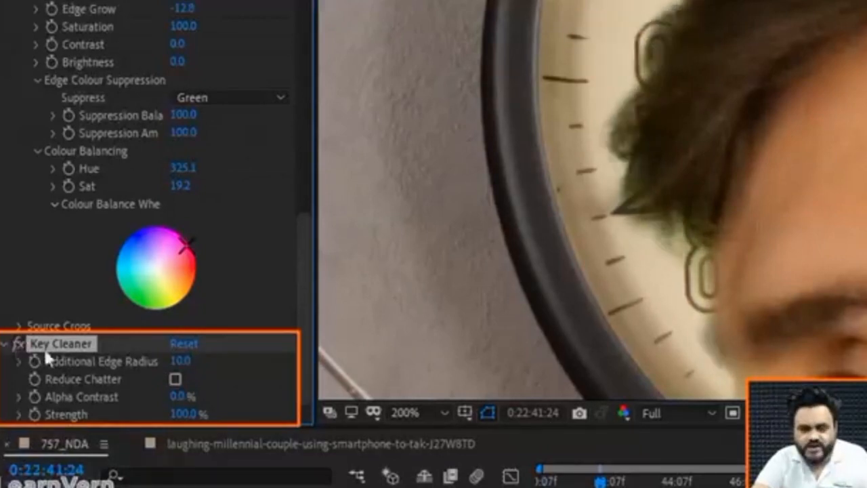
- Set Key Cleaner's Additional Edge Radius to 14.6 and Alpha Contrast to 56%, and switch Reduce Chatter off
left_click_drag(181, 361, 224, 360)
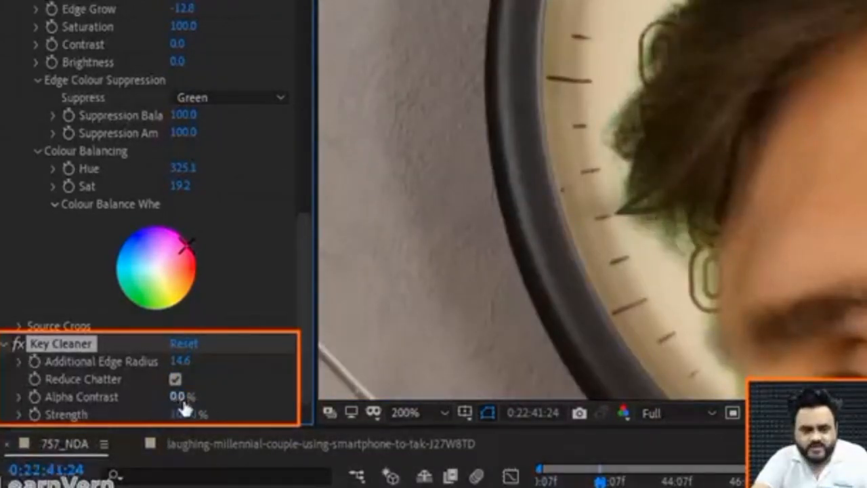
left_click_drag(179, 397, 236, 396)
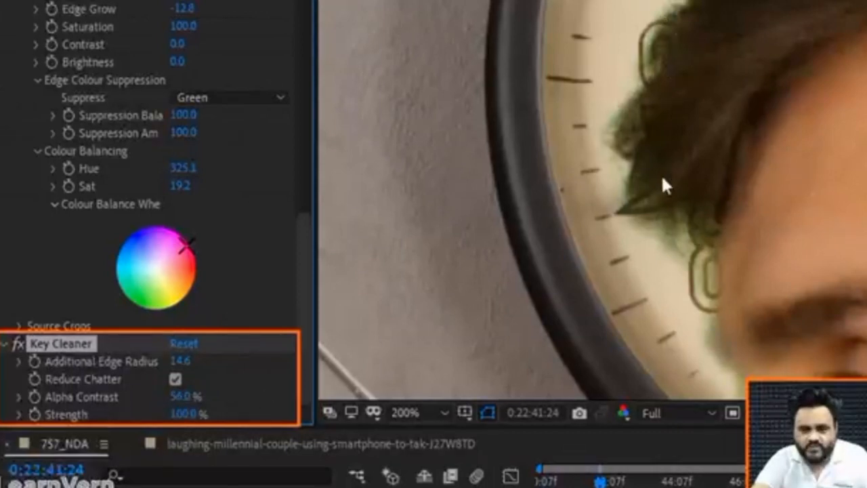
left_click(175, 379)
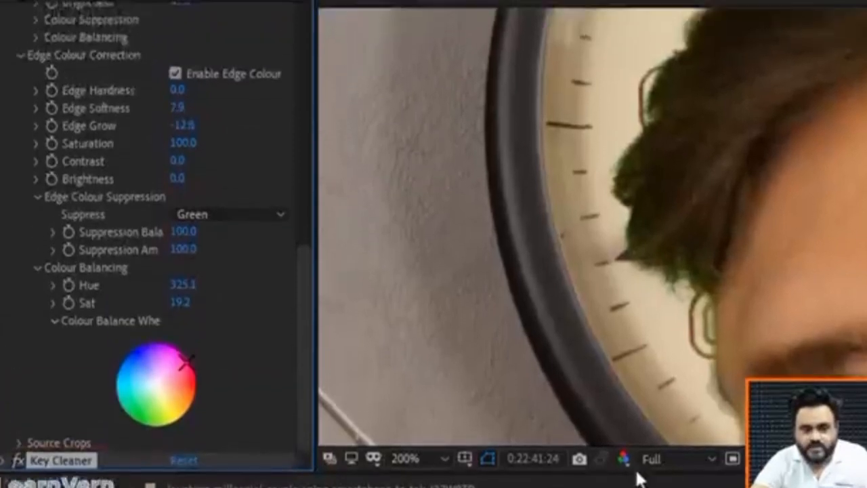
- Collapse the Keylight (1.2) settings on the keyed footage of the seated man
scroll(47, 190, "up", 10)
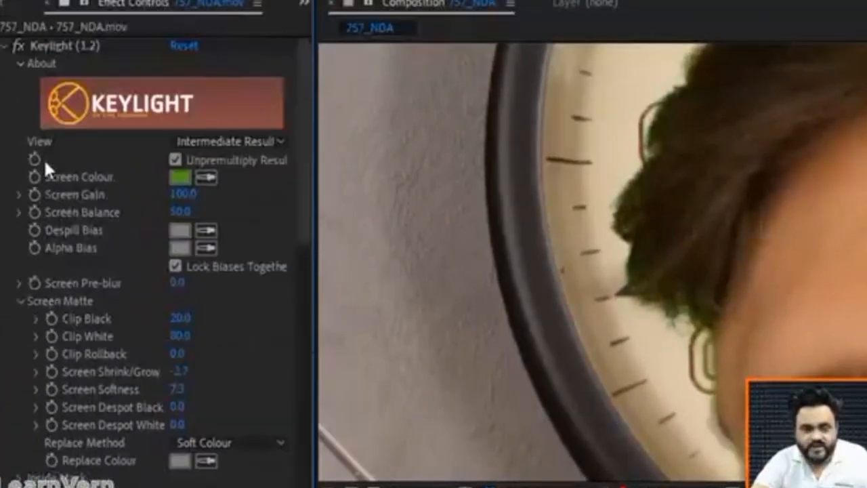
left_click(6, 46)
scroll(777, 196, "up", 3)
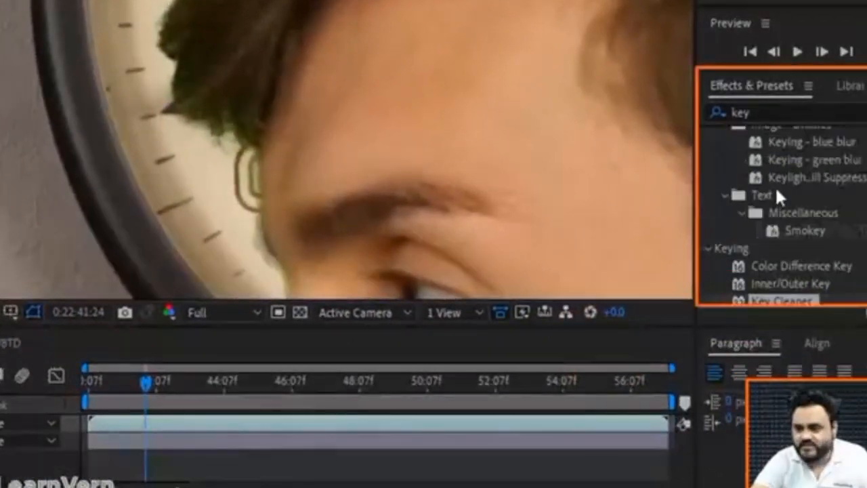
- Search the effects for "advan" and apply Advanced Spill Suppressor to the keyed 757_NDA footage
scroll(789, 161, "up", 2)
left_click(777, 113)
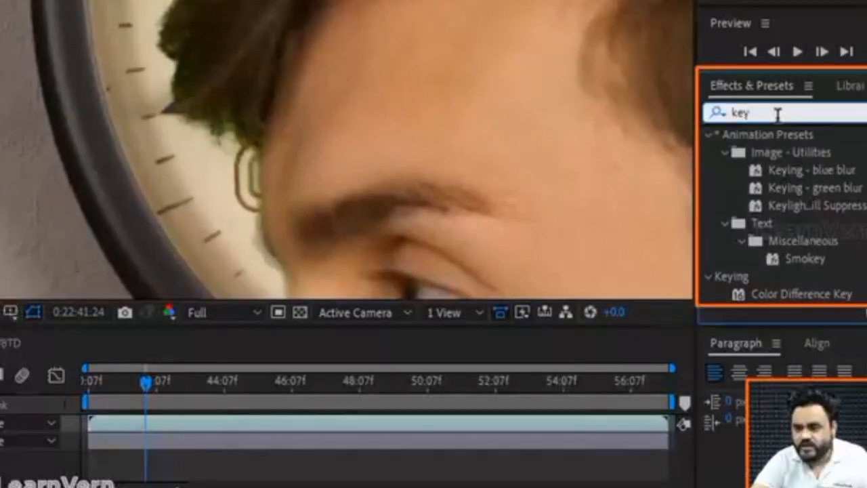
key("BackSpace")
key("BackSpace")
key("BackSpace")
type("a")
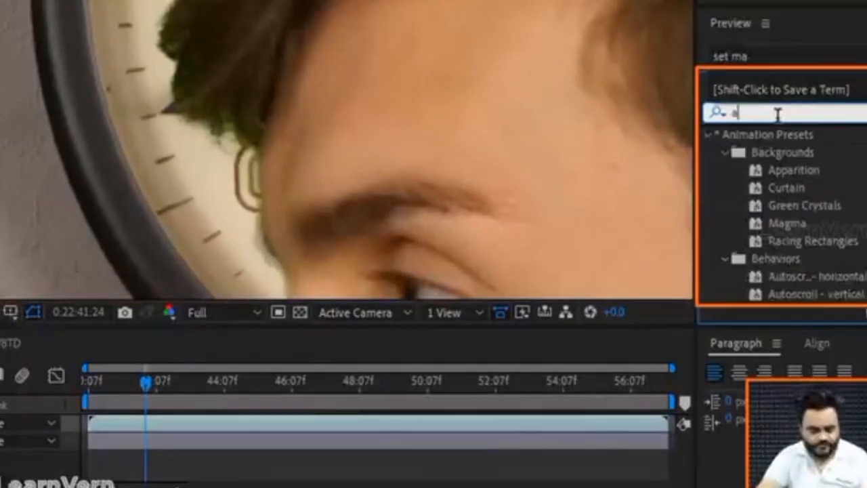
type("dvan")
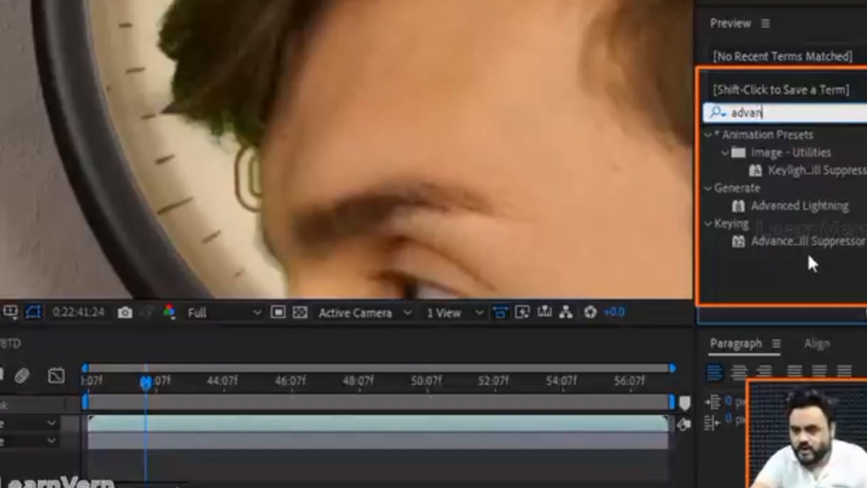
left_click_drag(806, 242, 375, 113)
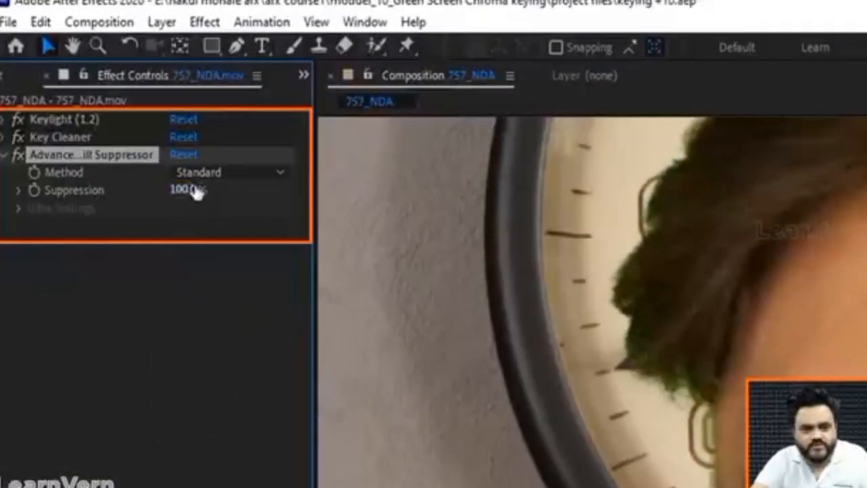
- Try a lower Suppression in Advanced Spill Suppressor with the Standard method while checking the man's hair edge up close
left_click(215, 173)
left_click(188, 194)
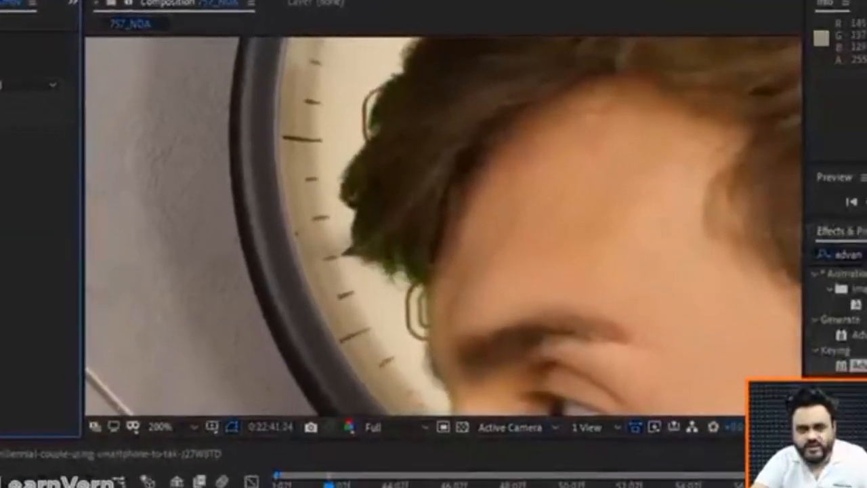
scroll(441, 312, "down", 6)
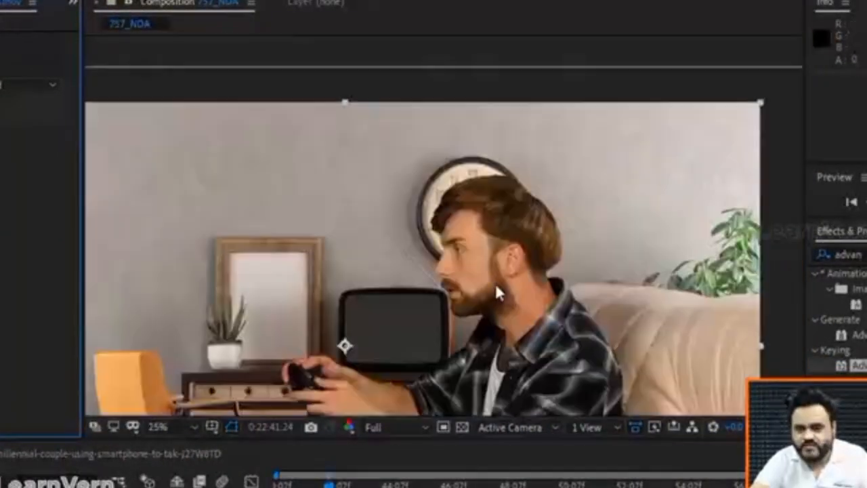
scroll(466, 220, "up", 4)
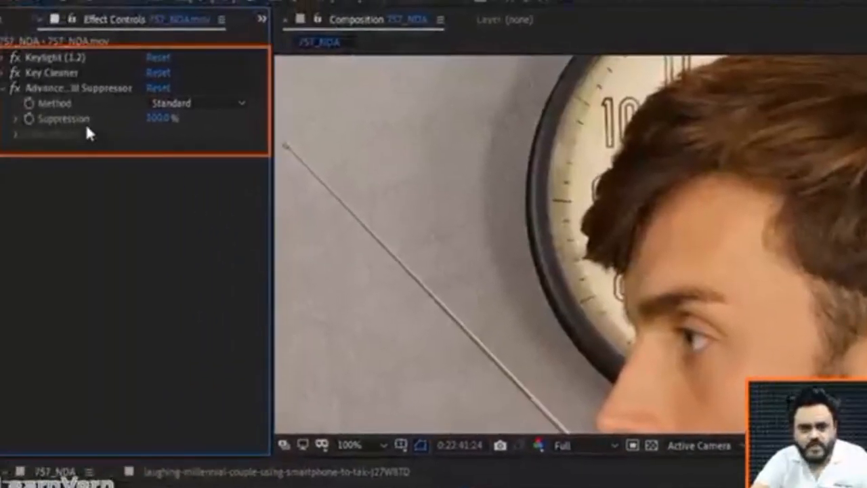
mouse_move(162, 118)
left_mouse_down()
mouse_move(128, 119)
mouse_move(165, 119)
left_mouse_up()
scroll(675, 285, "up", 4)
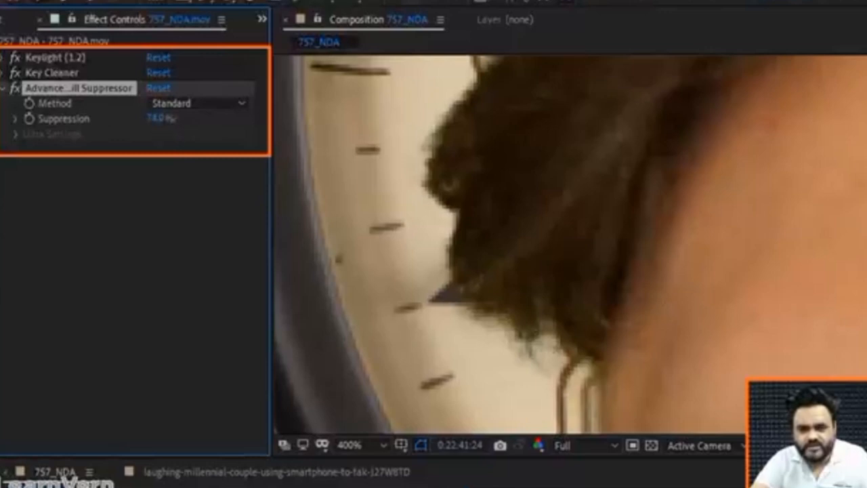
- Switch Advanced Spill Suppressor's method to Ultra and set its Spill Range to 100
left_click(228, 102)
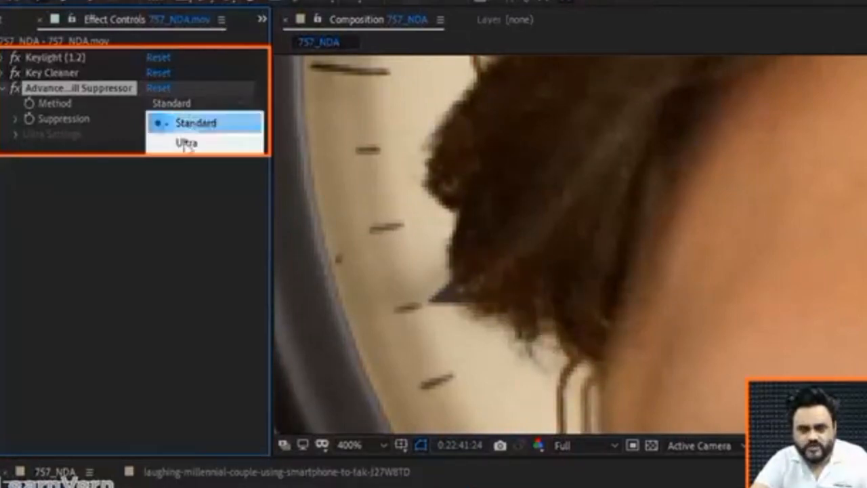
left_click(186, 144)
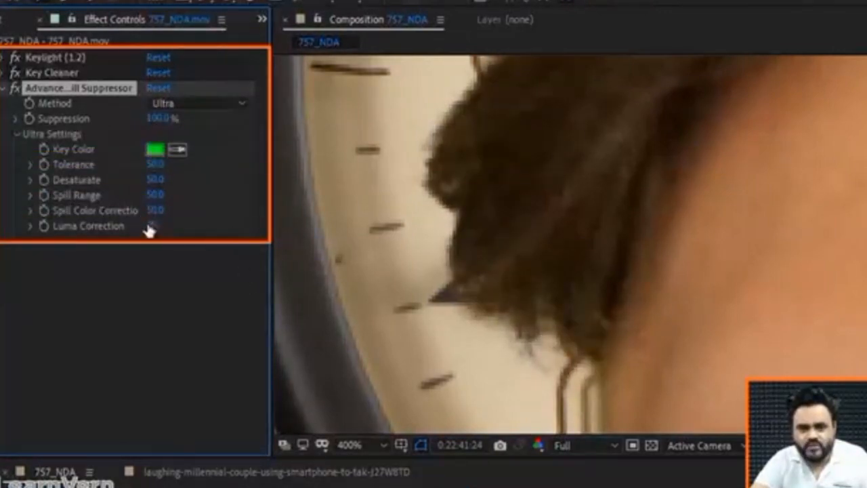
left_click_drag(155, 195, 212, 196)
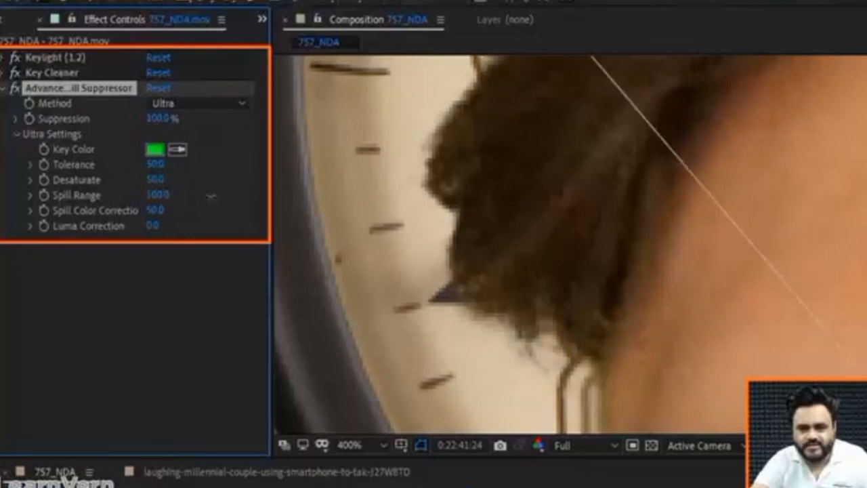
scroll(450, 309, "down", 6)
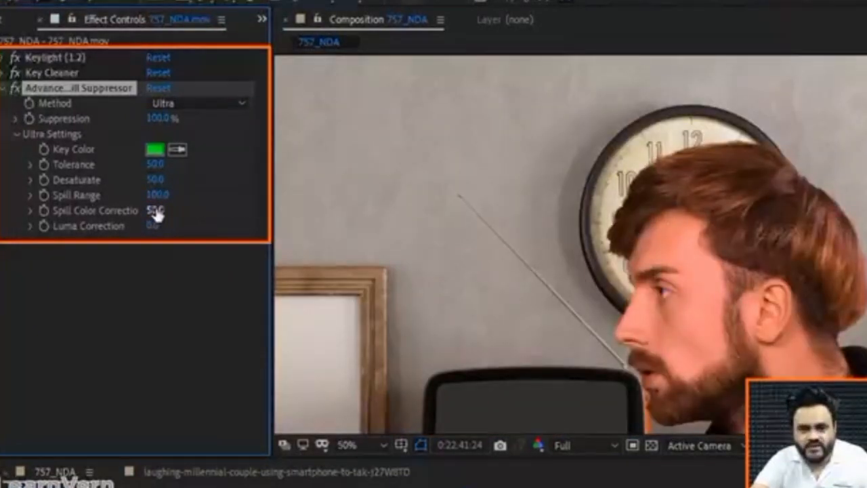
- Lower Spill Color Correction to 26 while checking the hair edge, and toggle Advanced Spill Suppressor to compare the result
left_click_drag(156, 212, 124, 212)
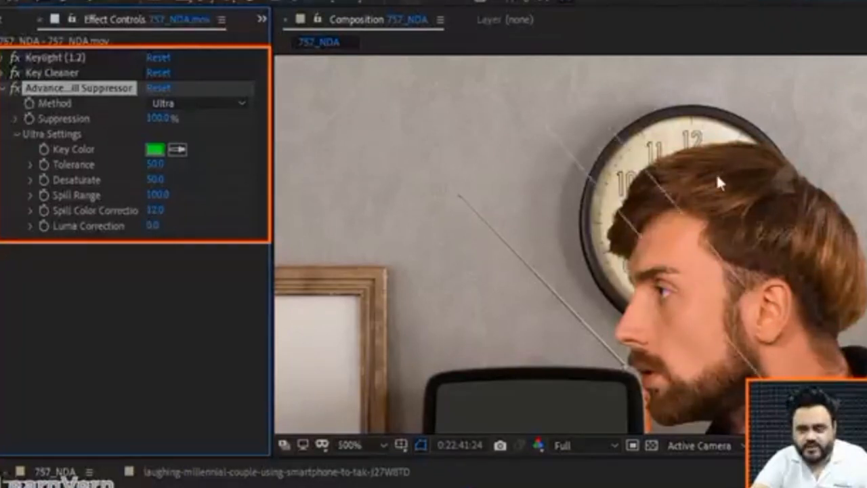
scroll(677, 171, "up", 2)
scroll(640, 197, "up", 2)
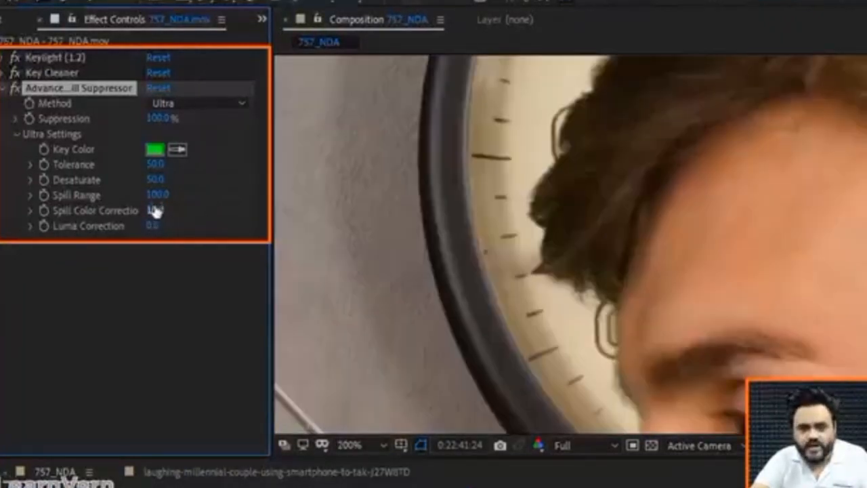
mouse_move(156, 212)
left_mouse_down()
mouse_move(177, 211)
mouse_move(161, 212)
left_mouse_up()
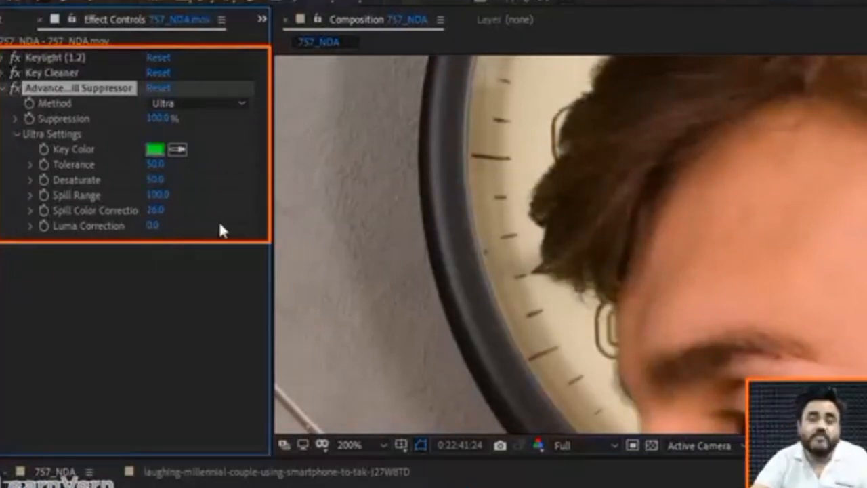
left_click(15, 88)
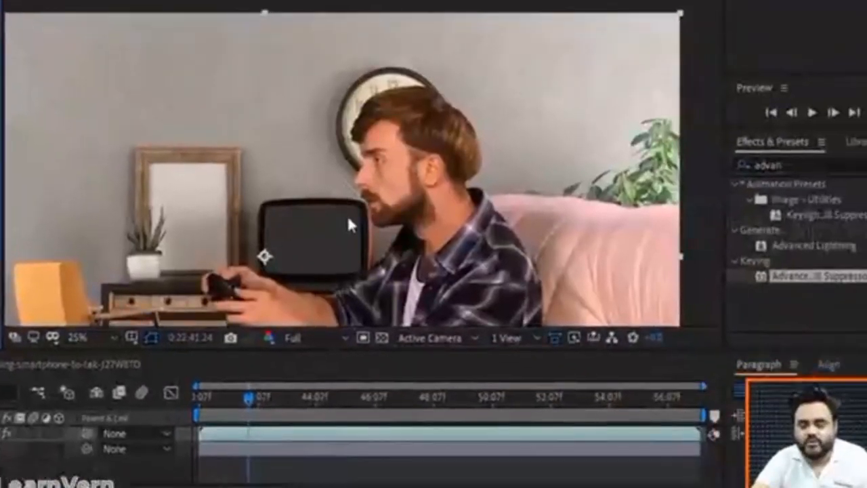
- Preview the composite from its start at 0:22:40:07 and examine the man's hair up close and in the full frame
left_click_drag(249, 397, 183, 401)
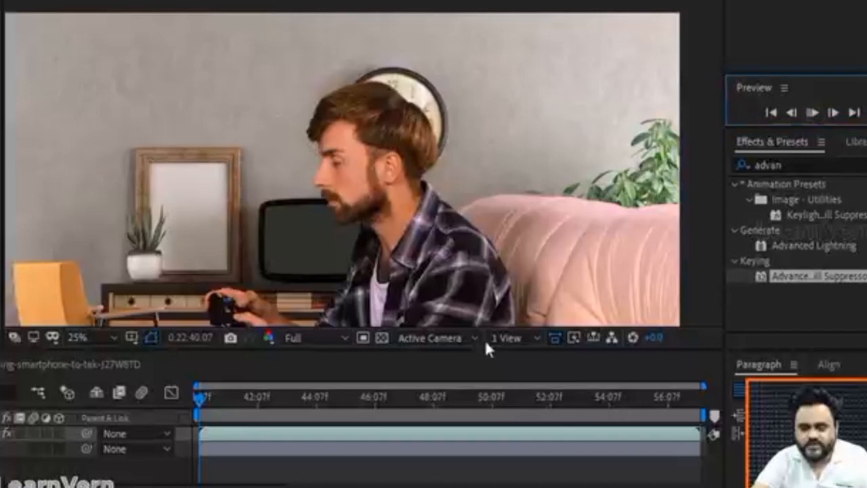
mouse_move(199, 400)
left_mouse_down()
mouse_move(319, 412)
mouse_move(445, 406)
mouse_move(200, 400)
left_mouse_up()
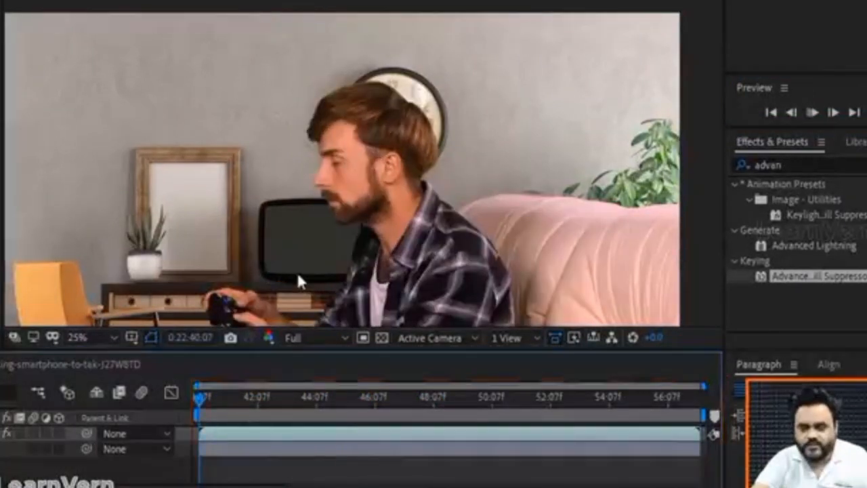
key("space")
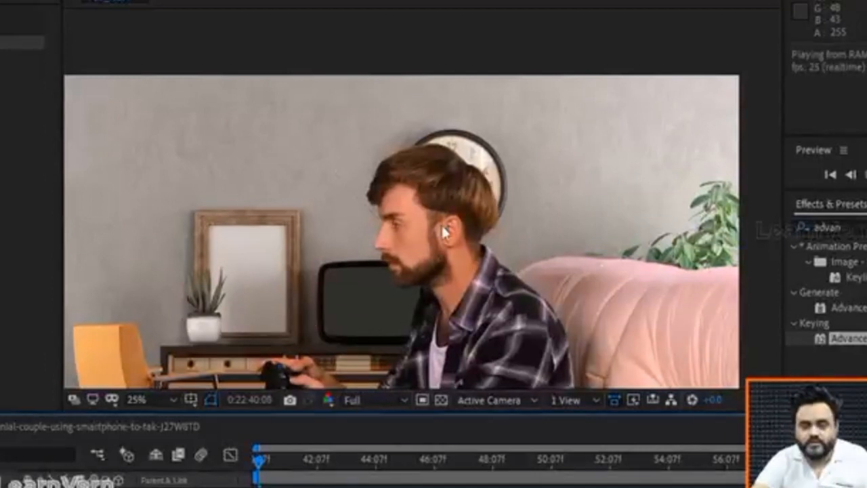
scroll(490, 169, "up", 4)
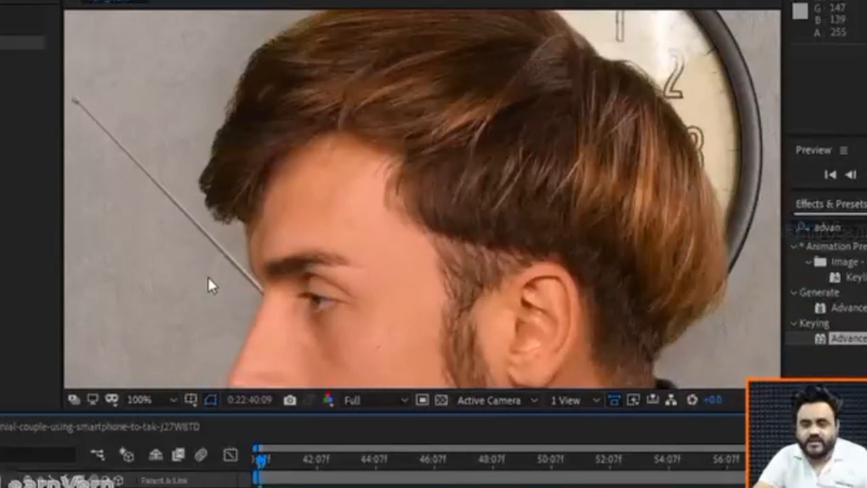
scroll(366, 277, "down", 6)
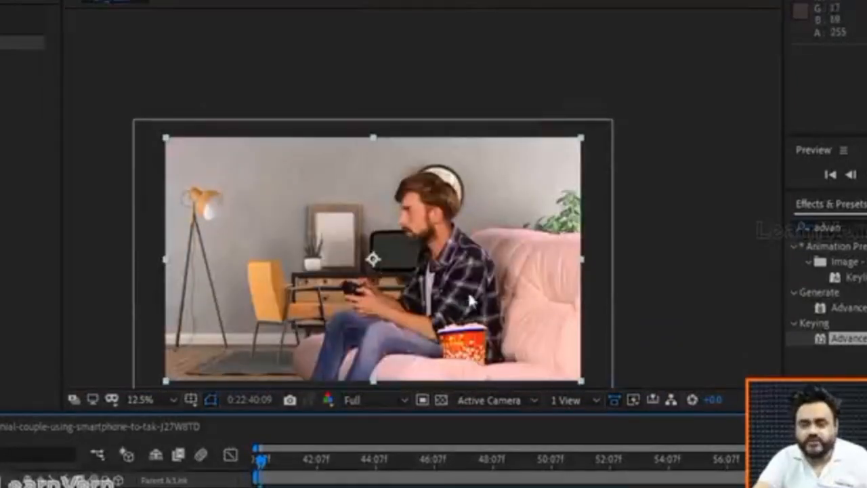